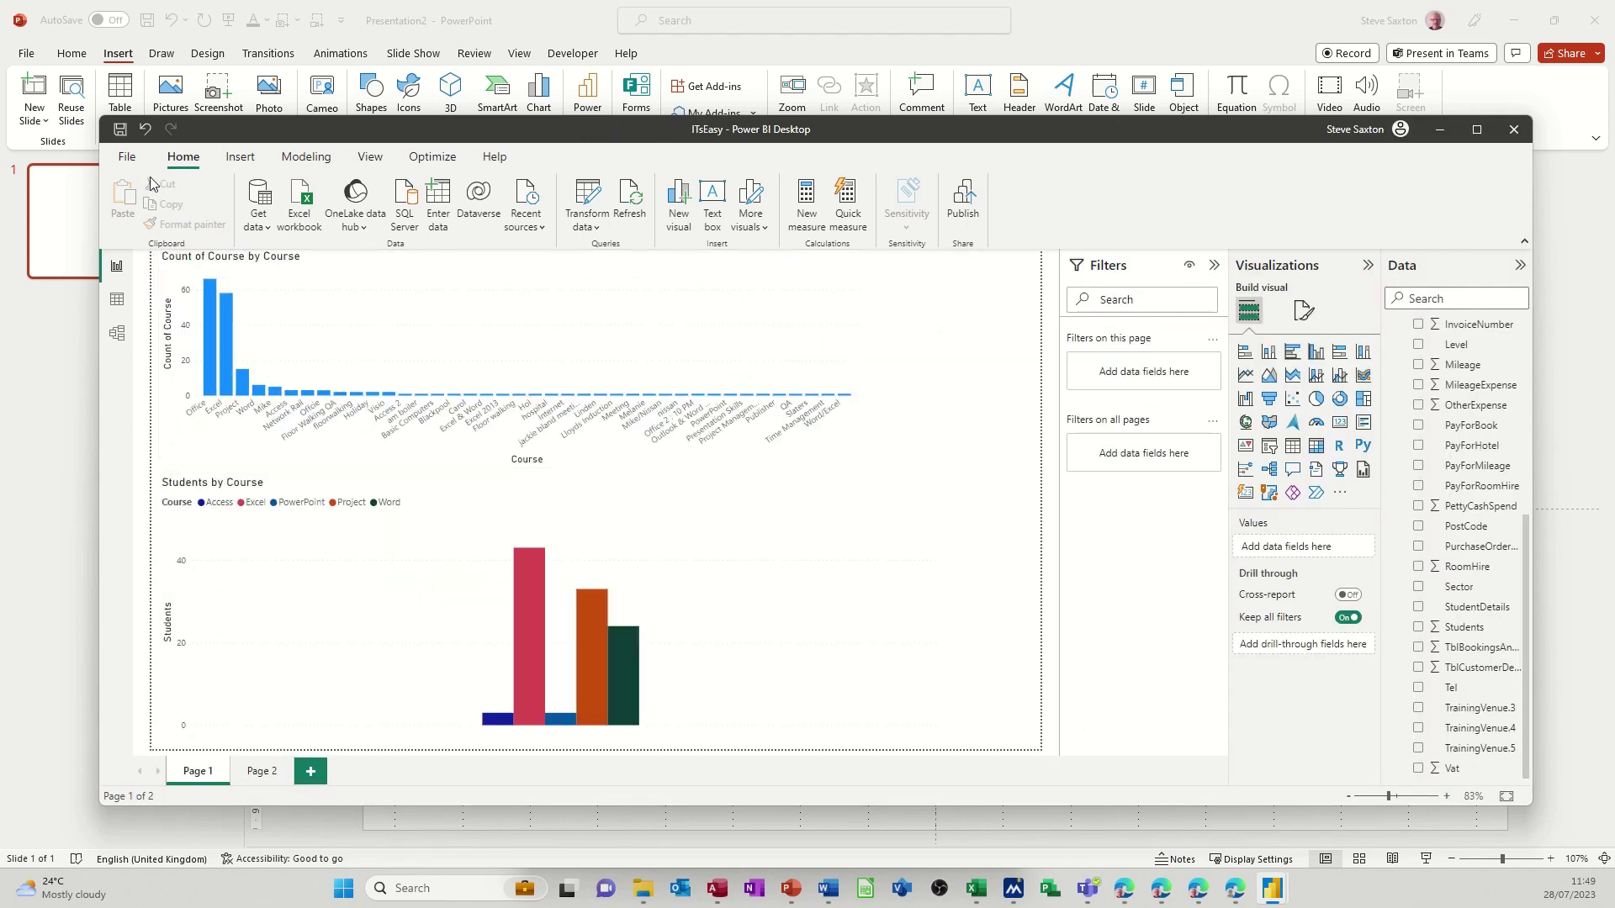
Close Power BI Desktop, saving the ITsEasy report changes when prompted.
click(127, 157)
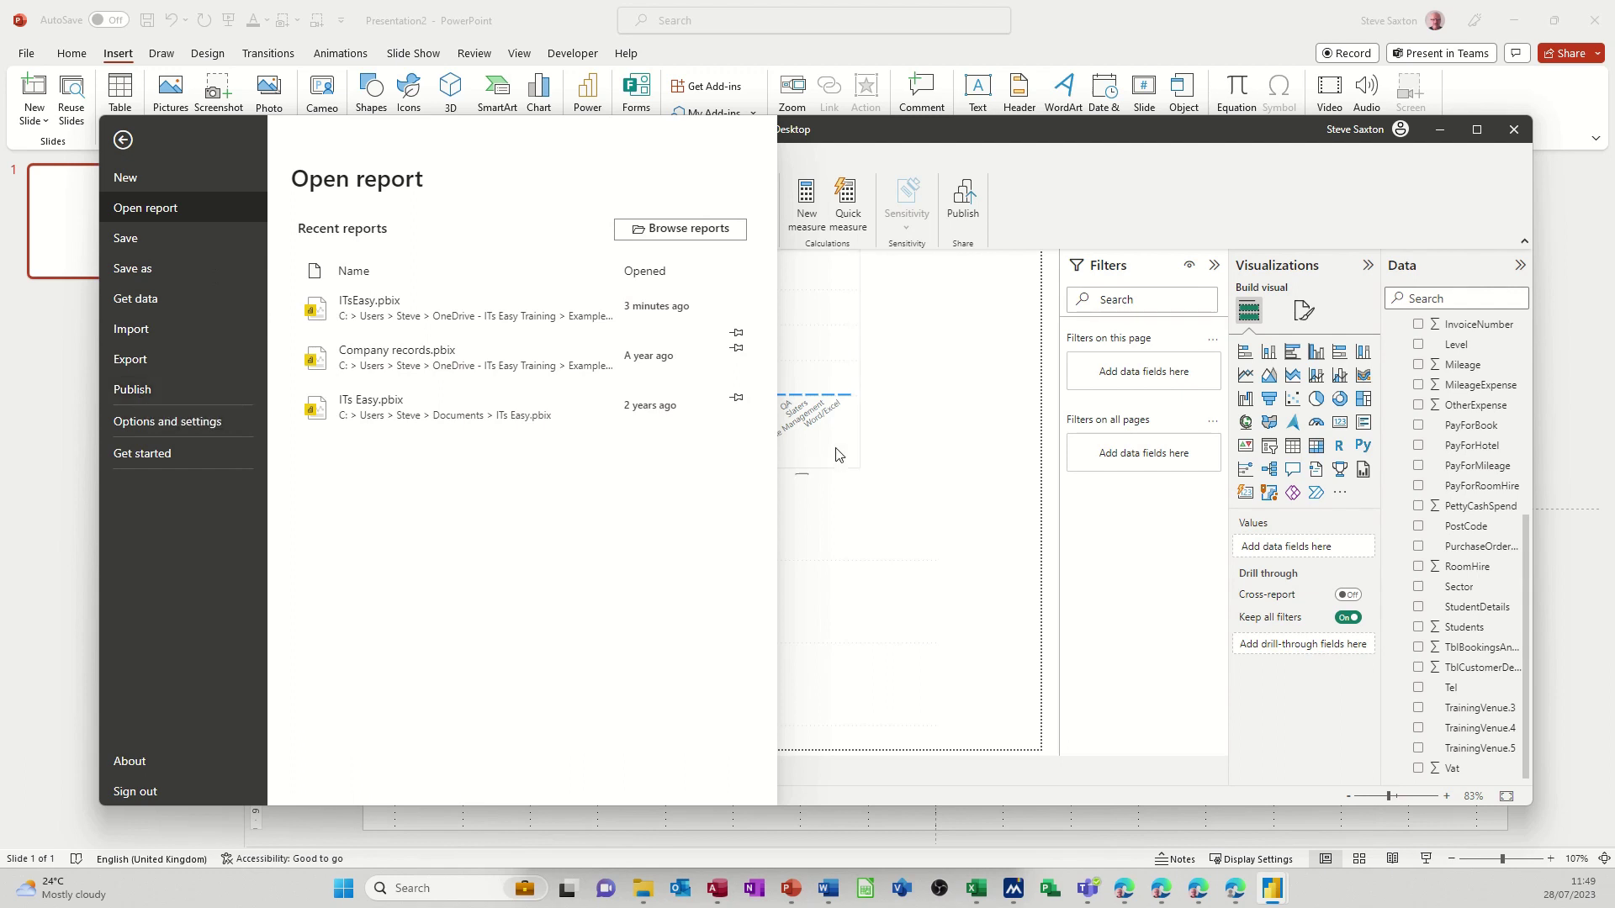
click(1109, 151)
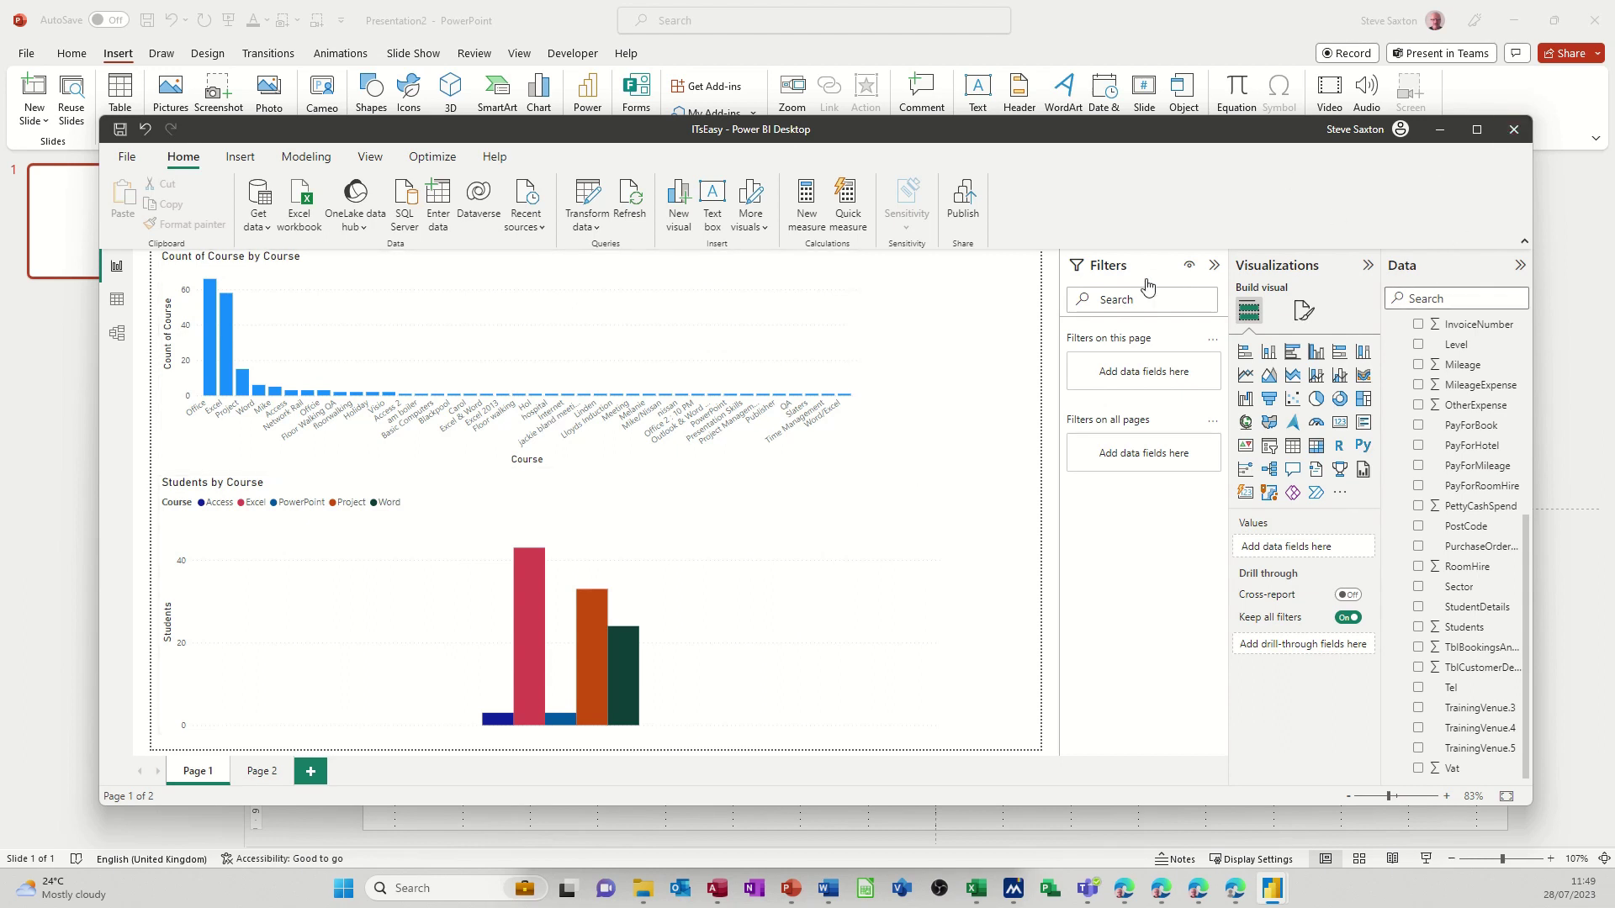
click(1514, 129)
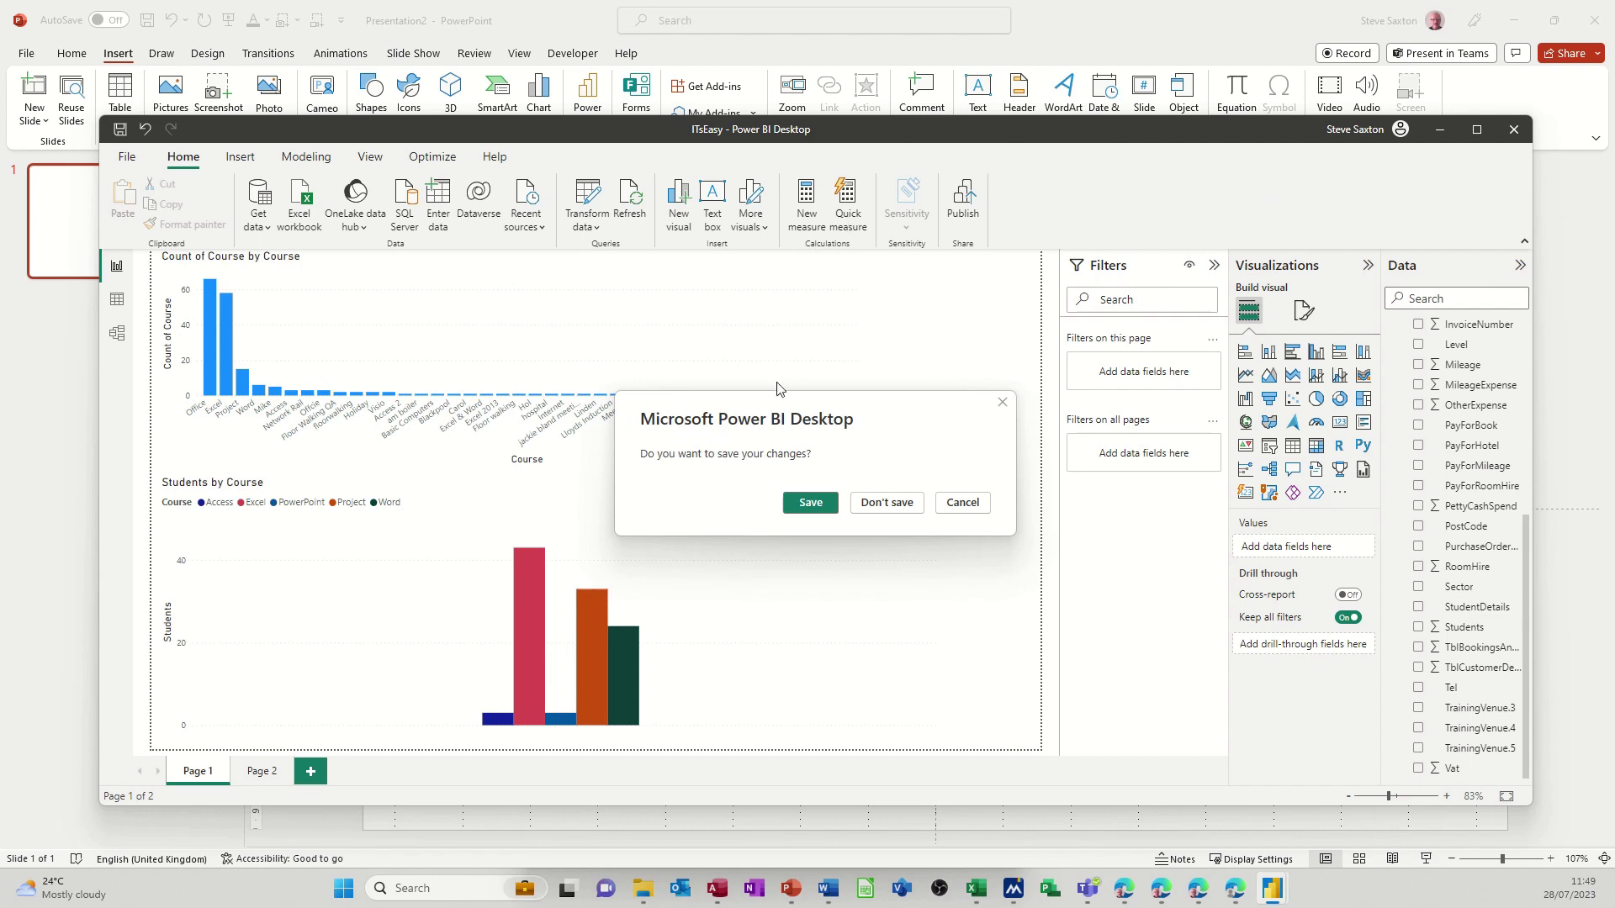
click(812, 502)
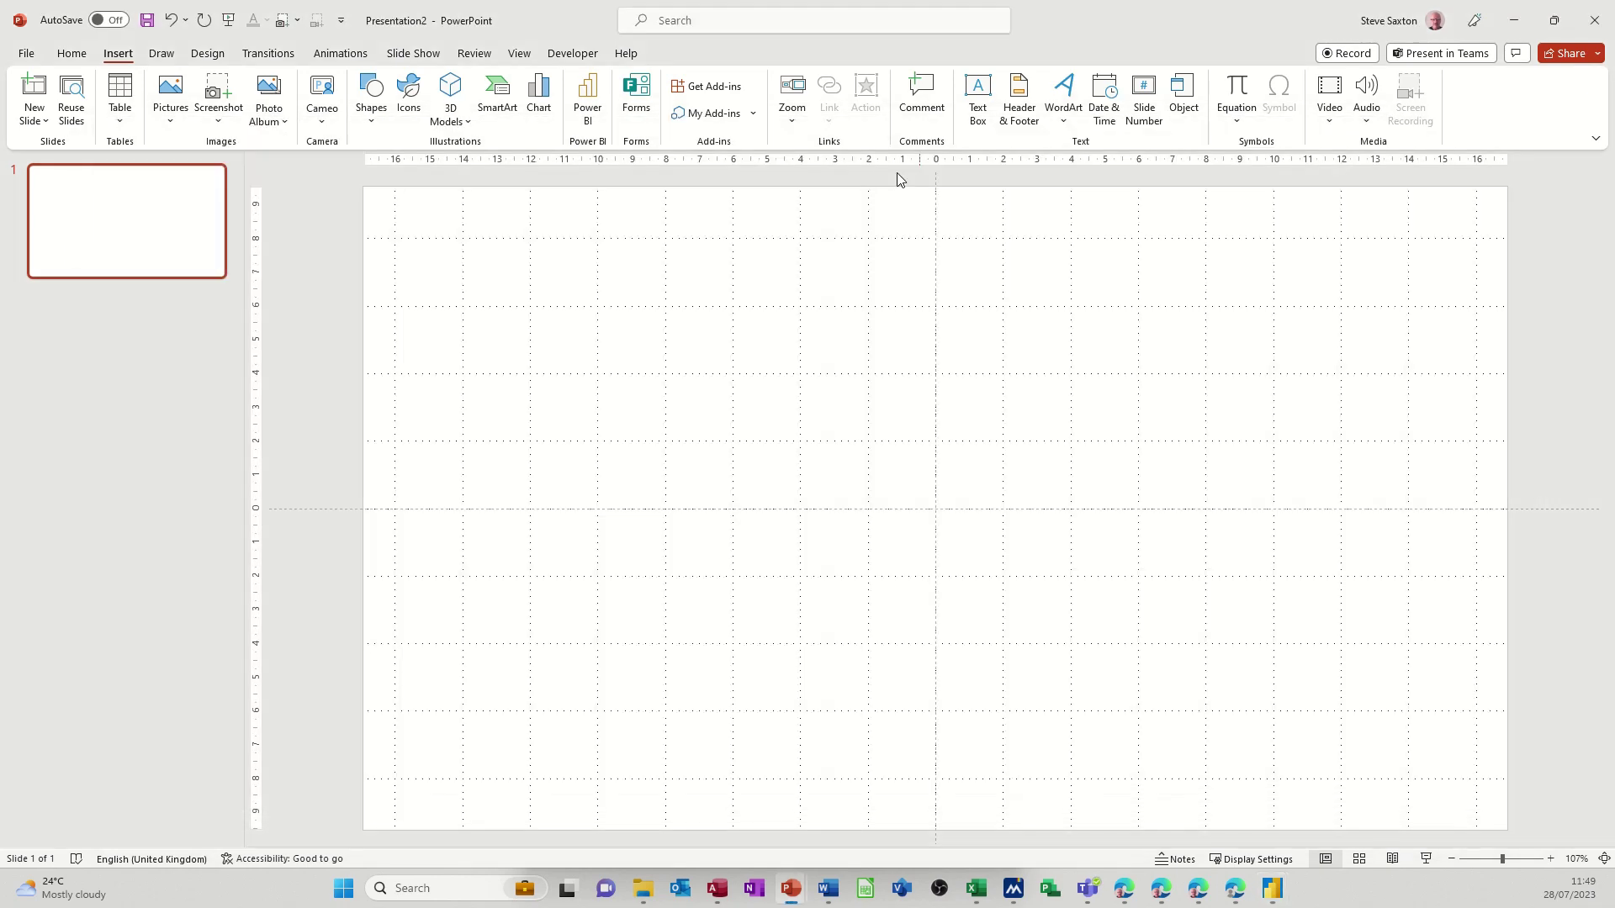
Insert an empty Power BI add-in on slide 1, then switch to the browser.
click(589, 97)
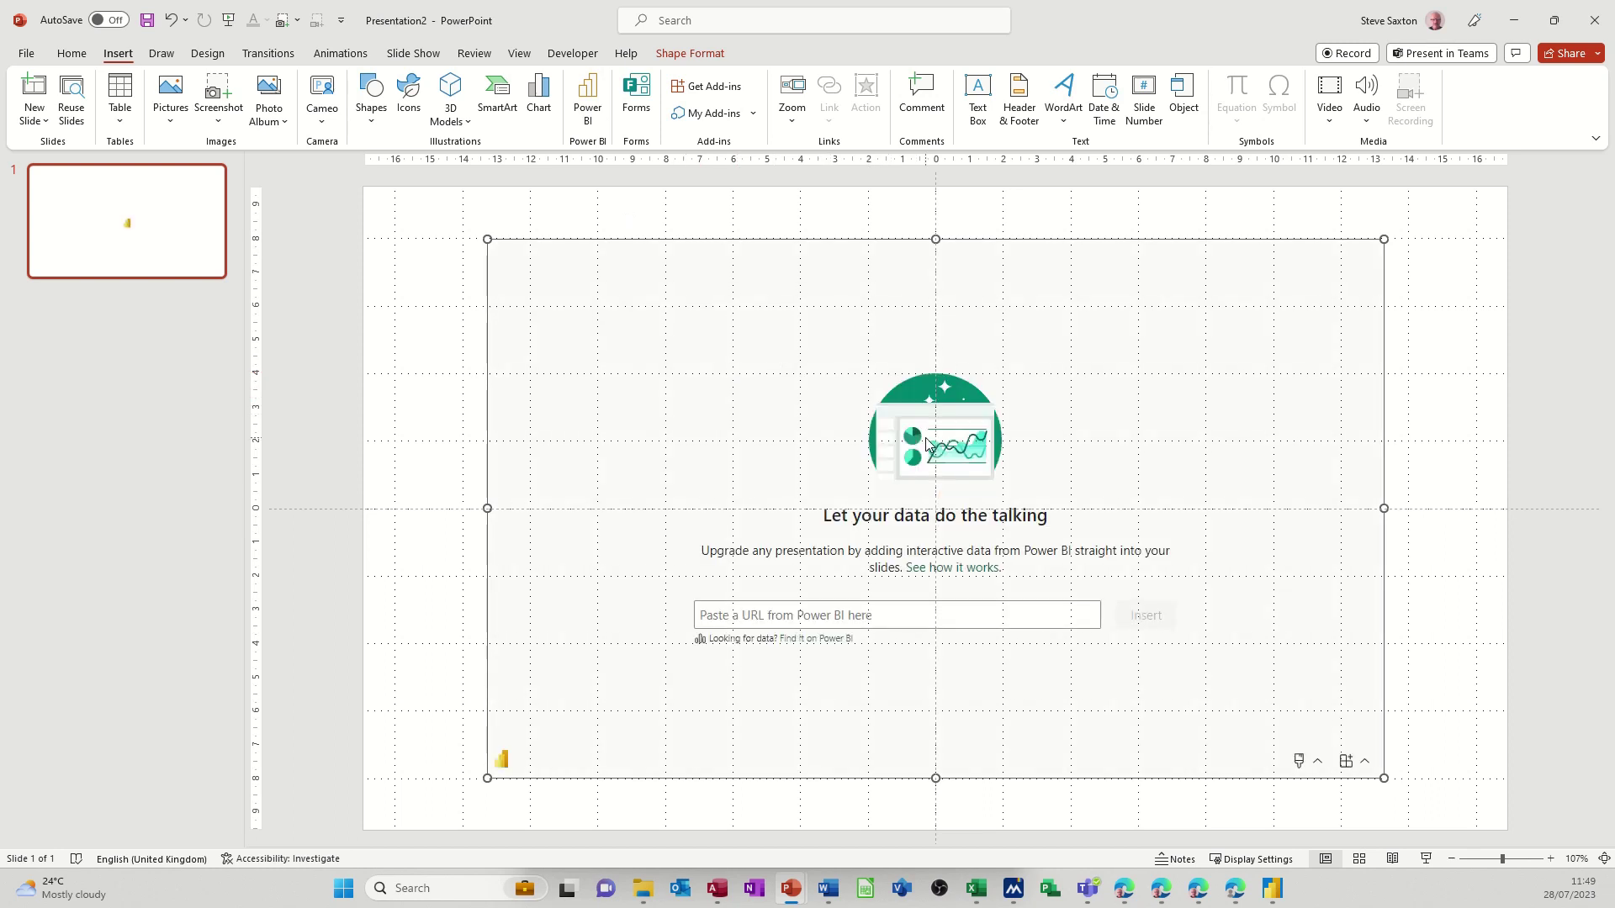
click(743, 613)
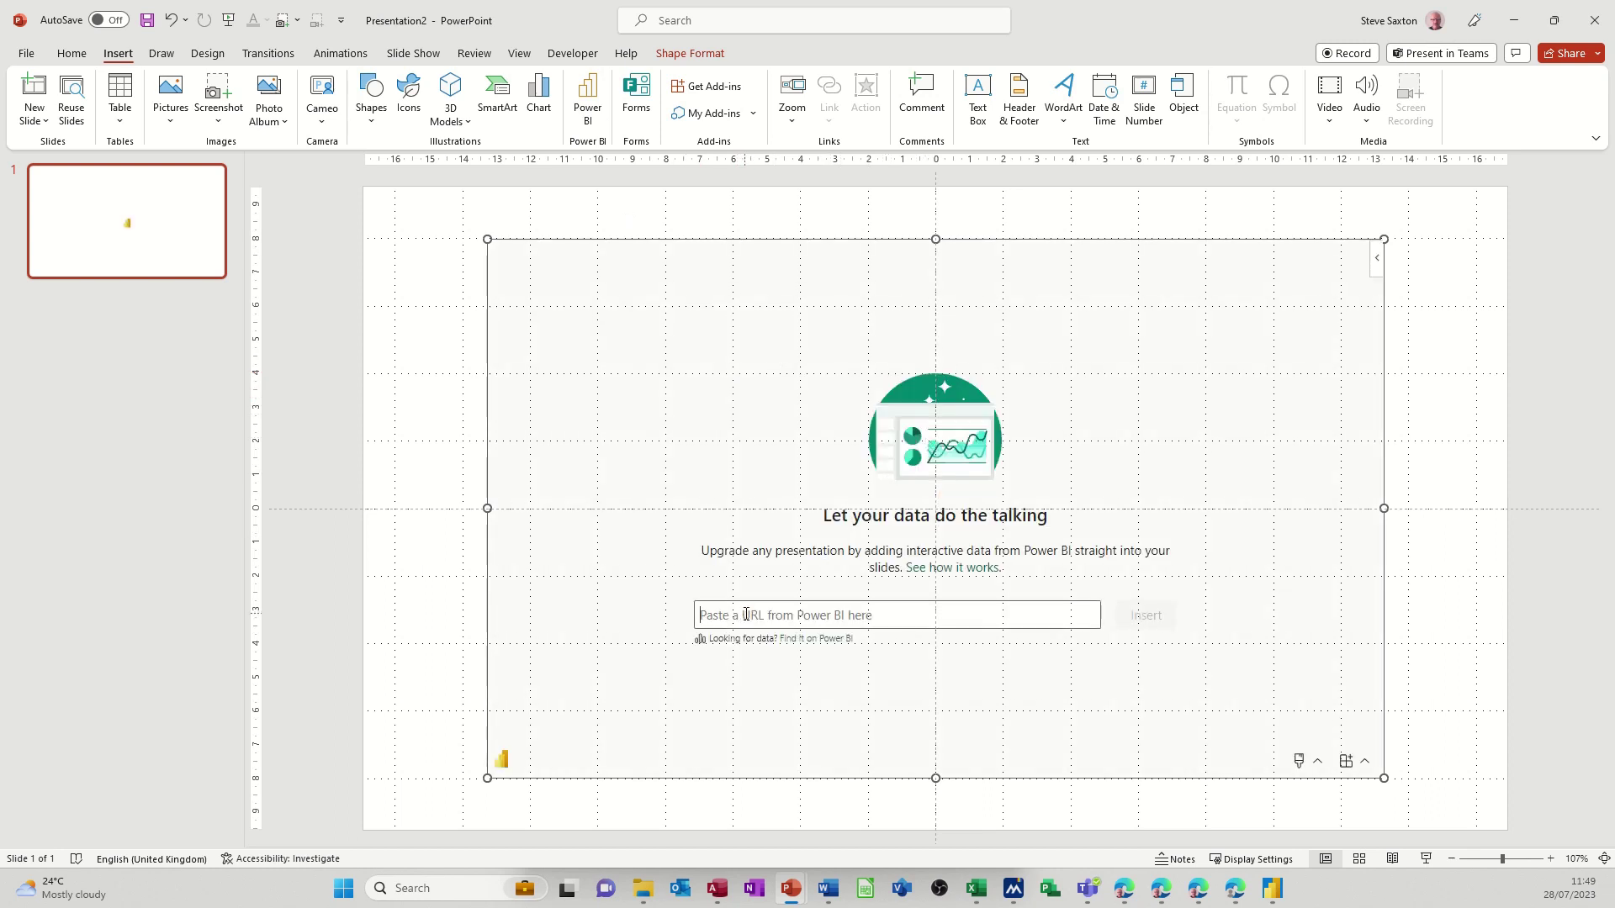
key(alt+Tab)
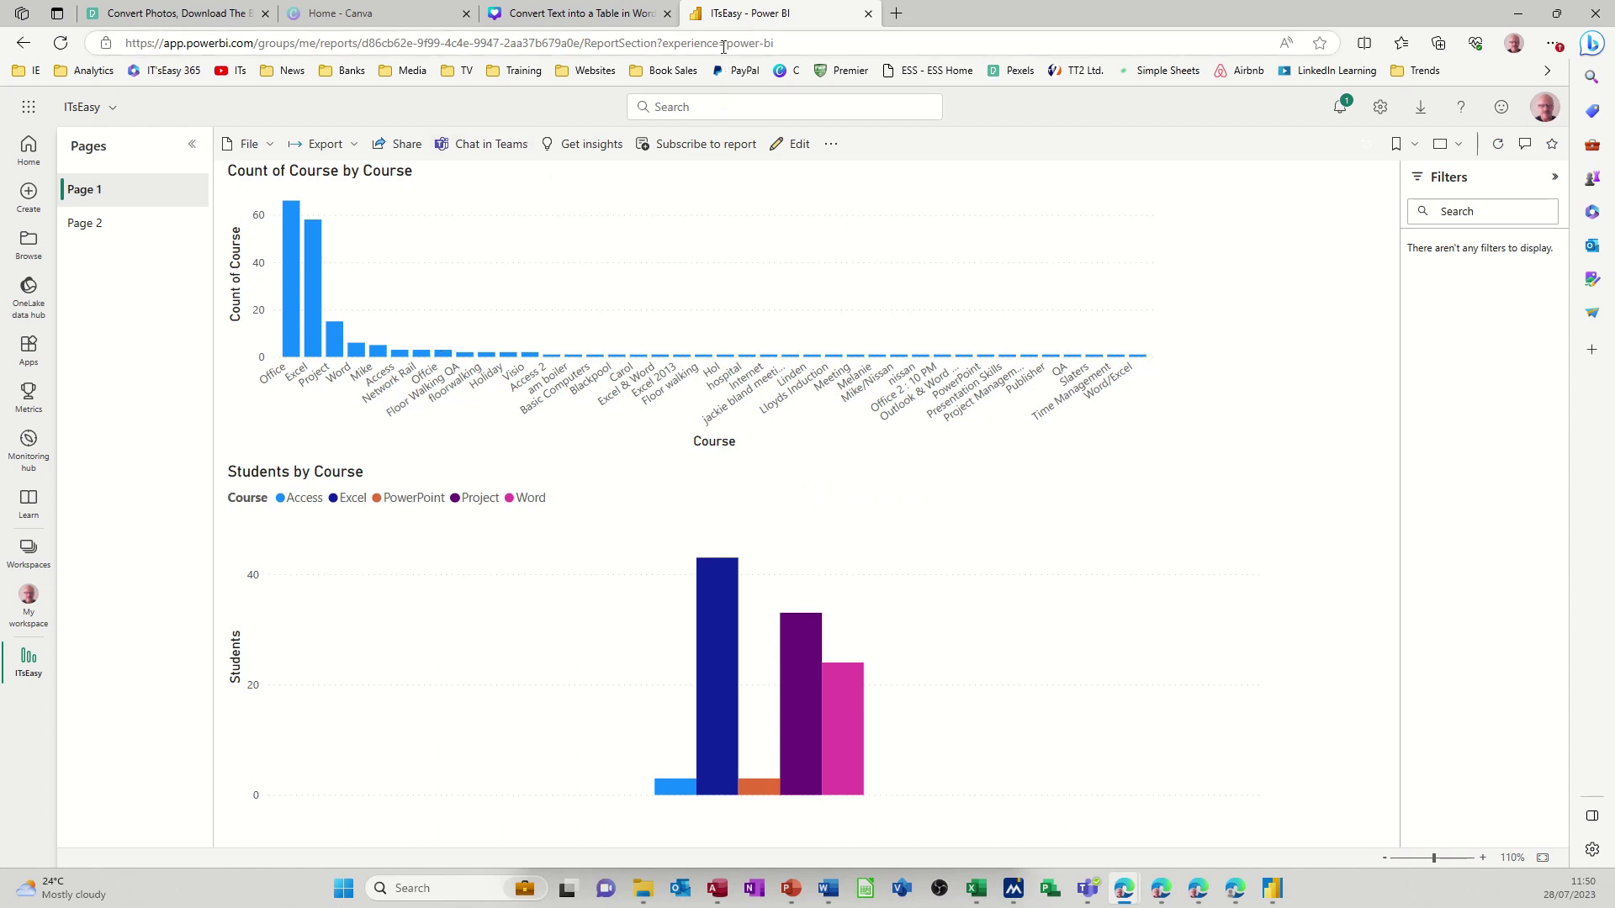
Select the ITsEasy Page 1 report's web address in the browser's address bar.
click(788, 42)
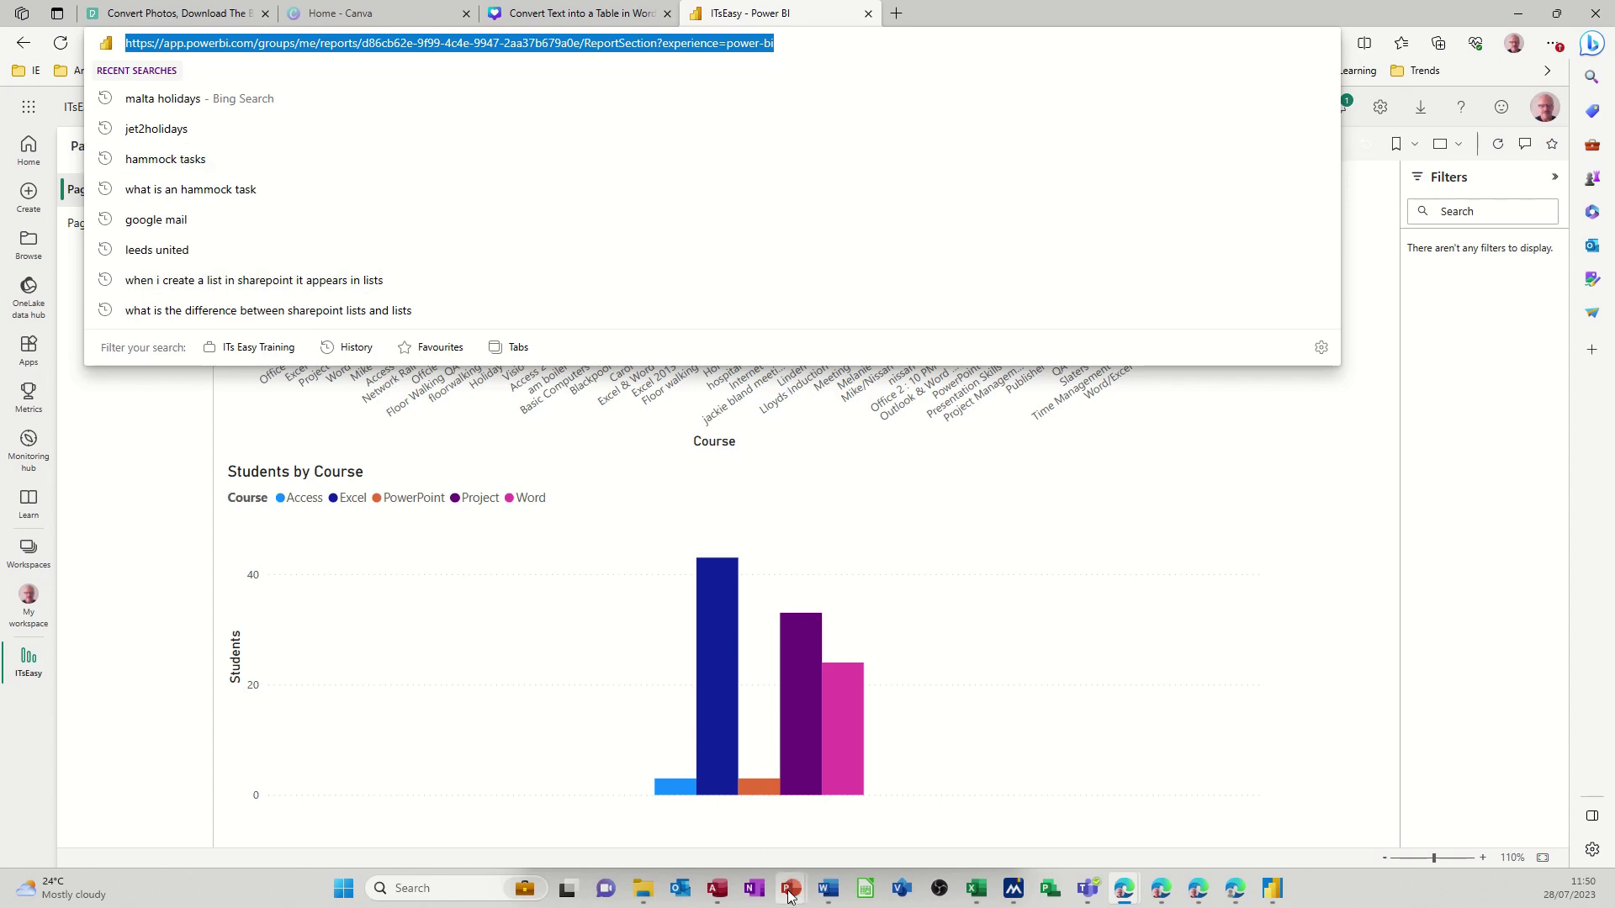
Paste the Page 1 report URL into slide 1's Power BI add-in and load the live charts.
mouse_move(791, 893)
click(890, 826)
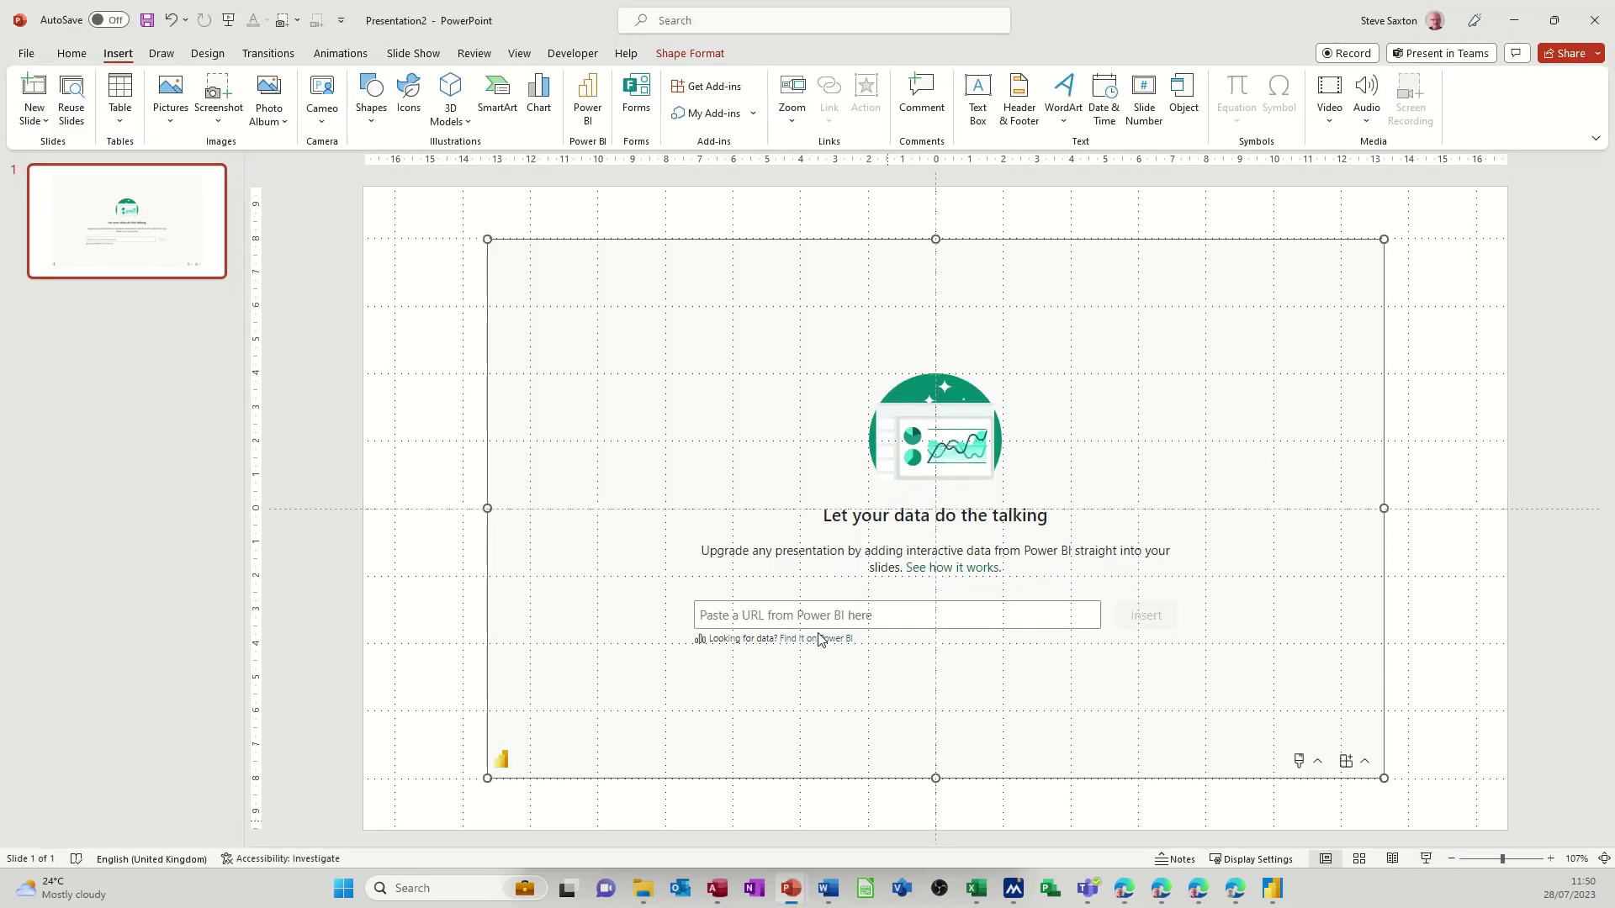
click(799, 619)
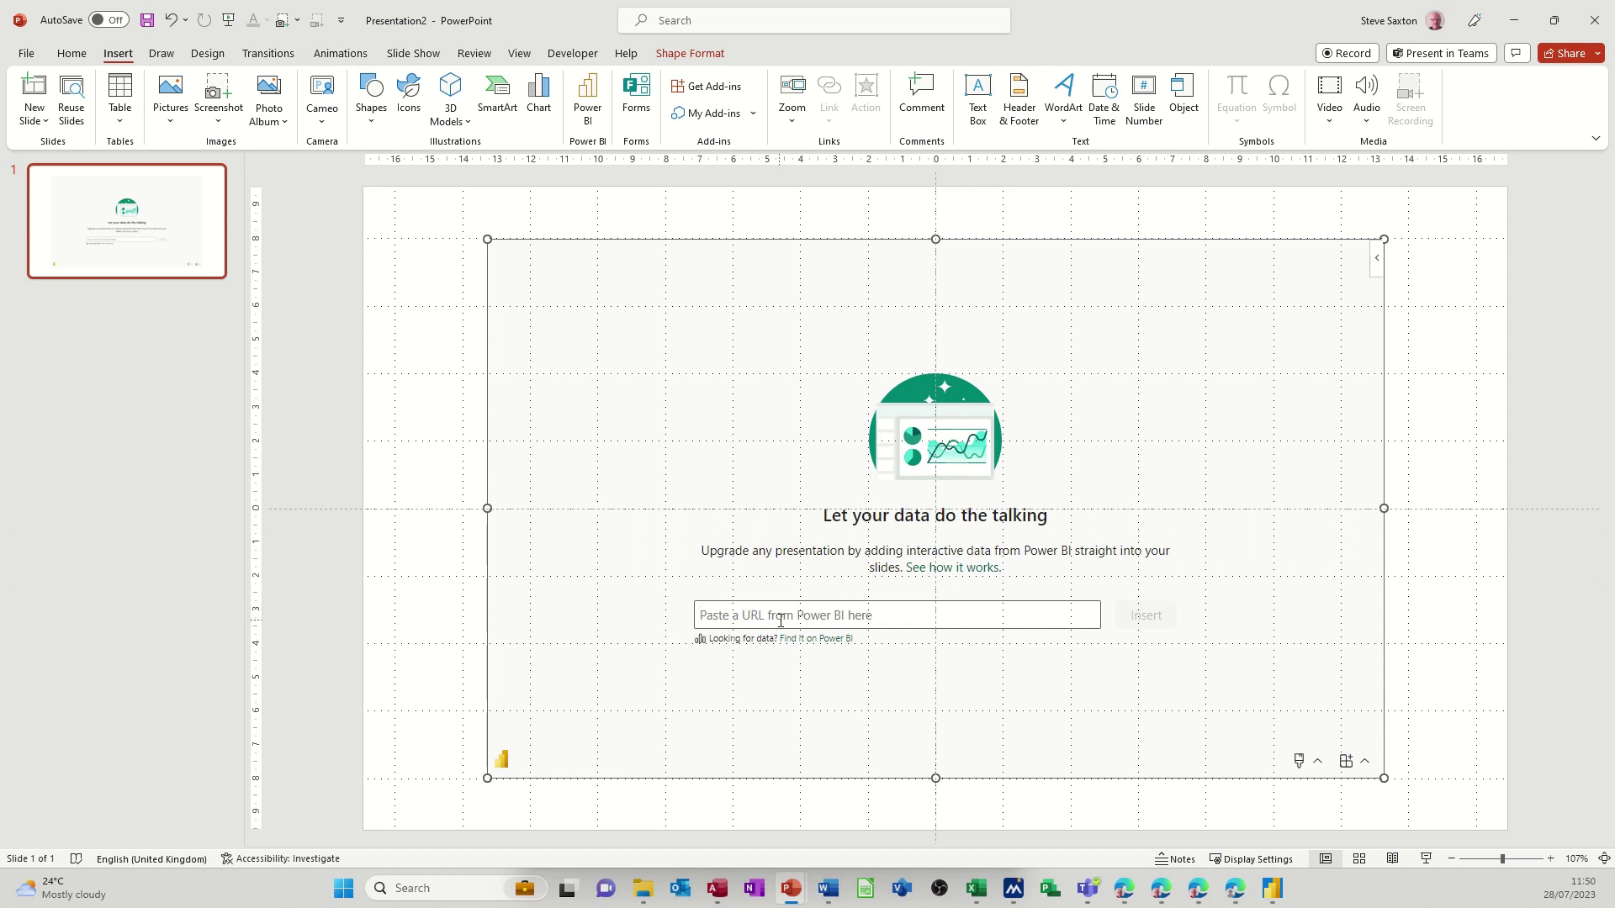
key(ctrl+v)
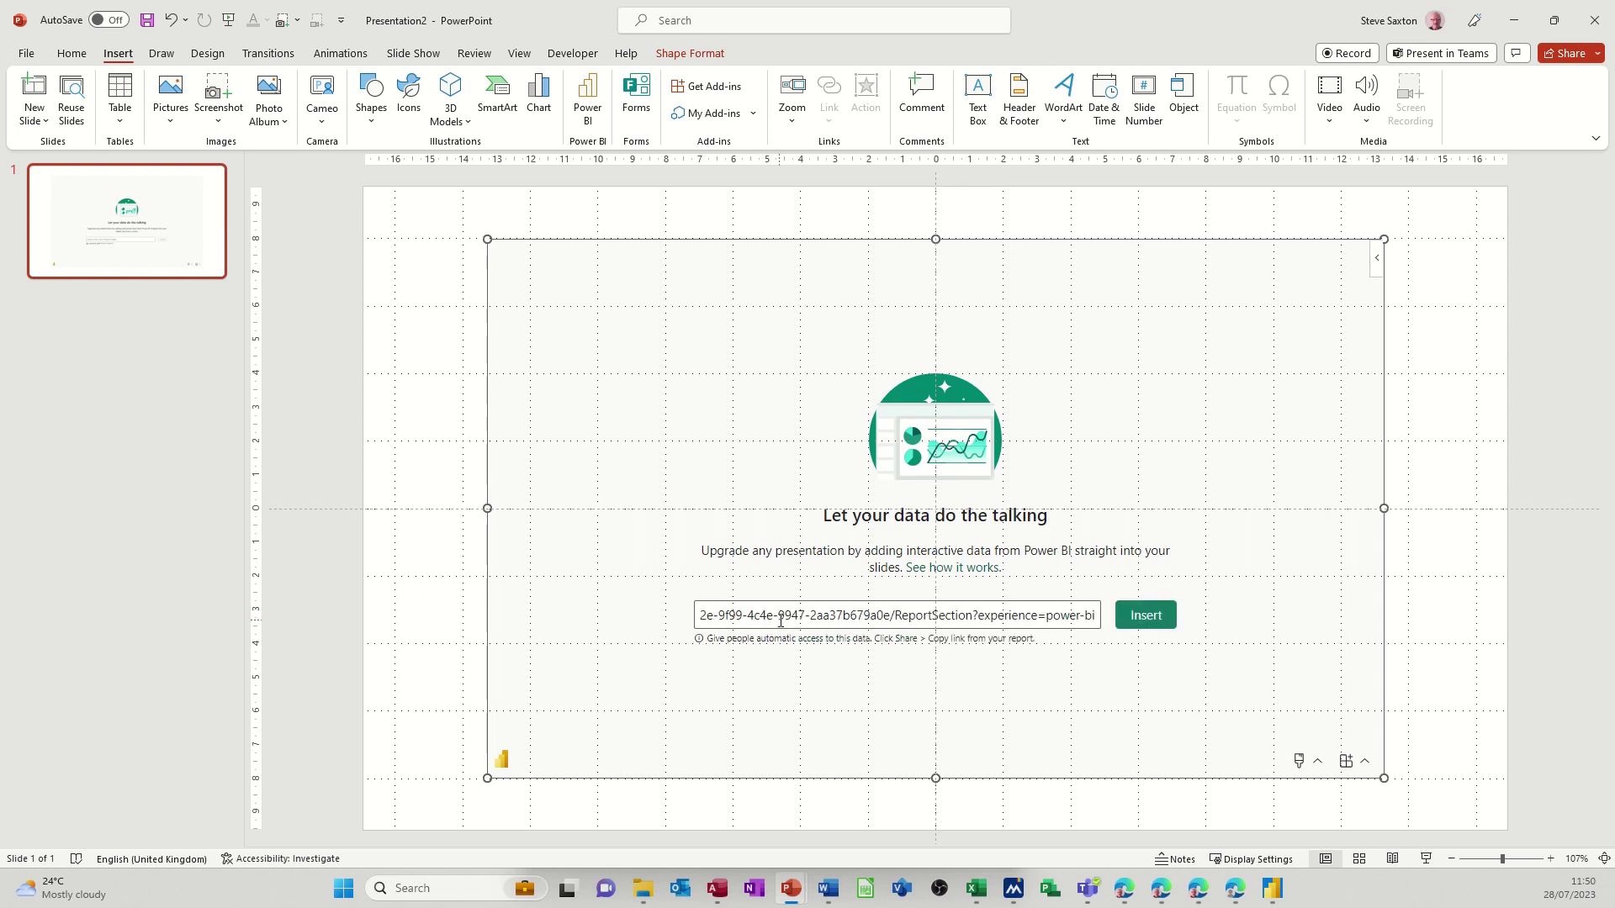
click(1135, 620)
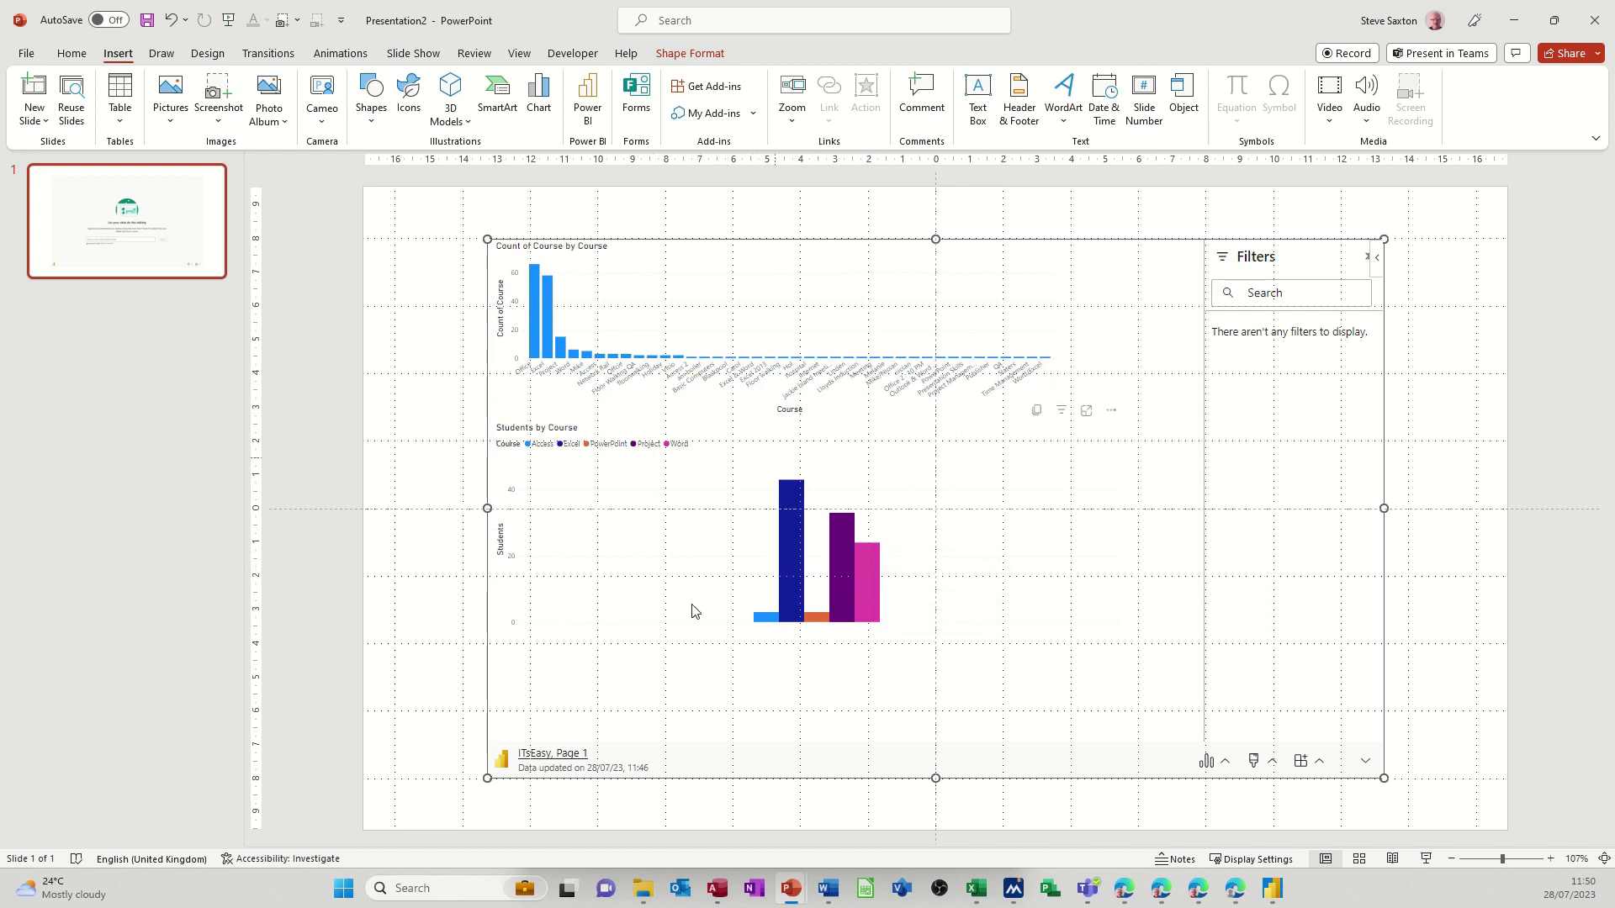
click(194, 246)
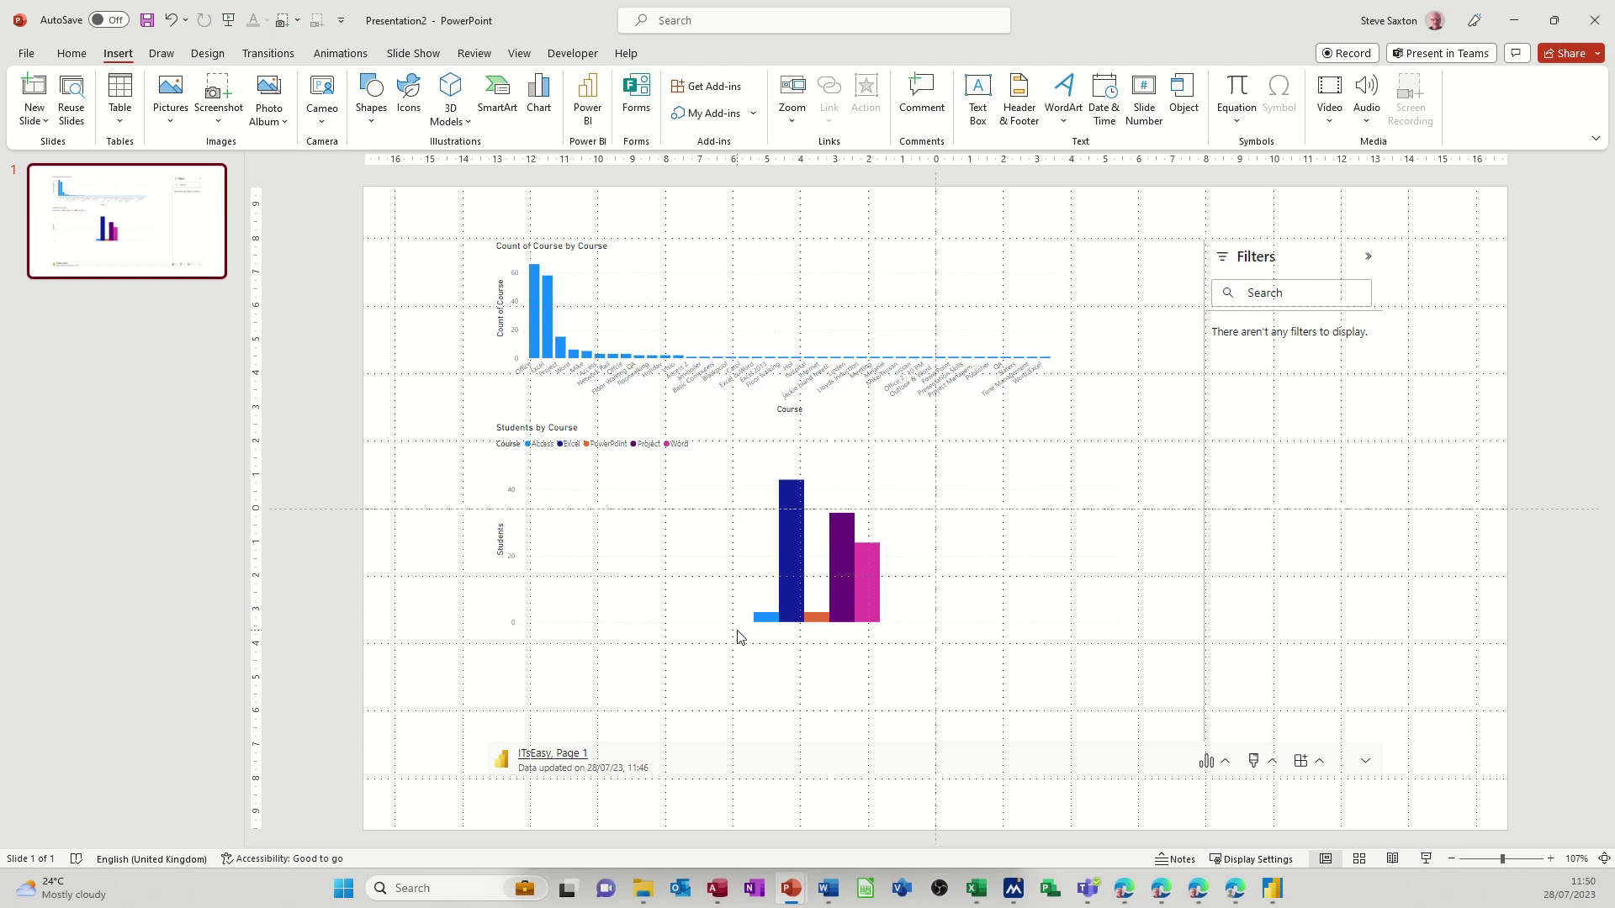
key(alt+Tab)
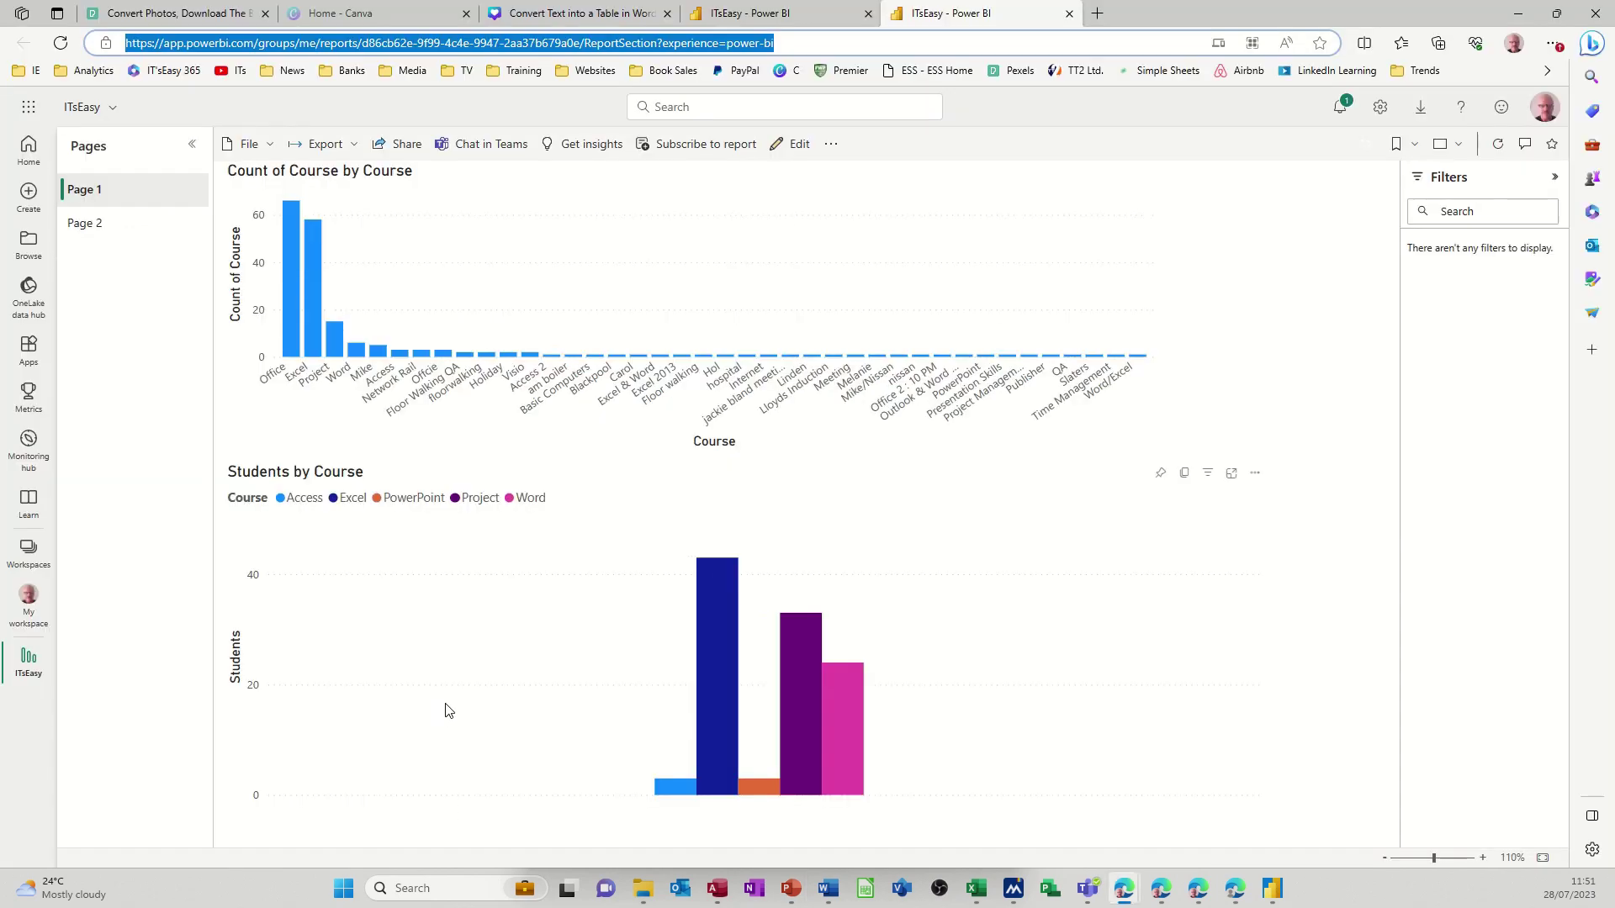
Show the report's Page 2 students-by-sector table, then return to PowerPoint.
click(109, 228)
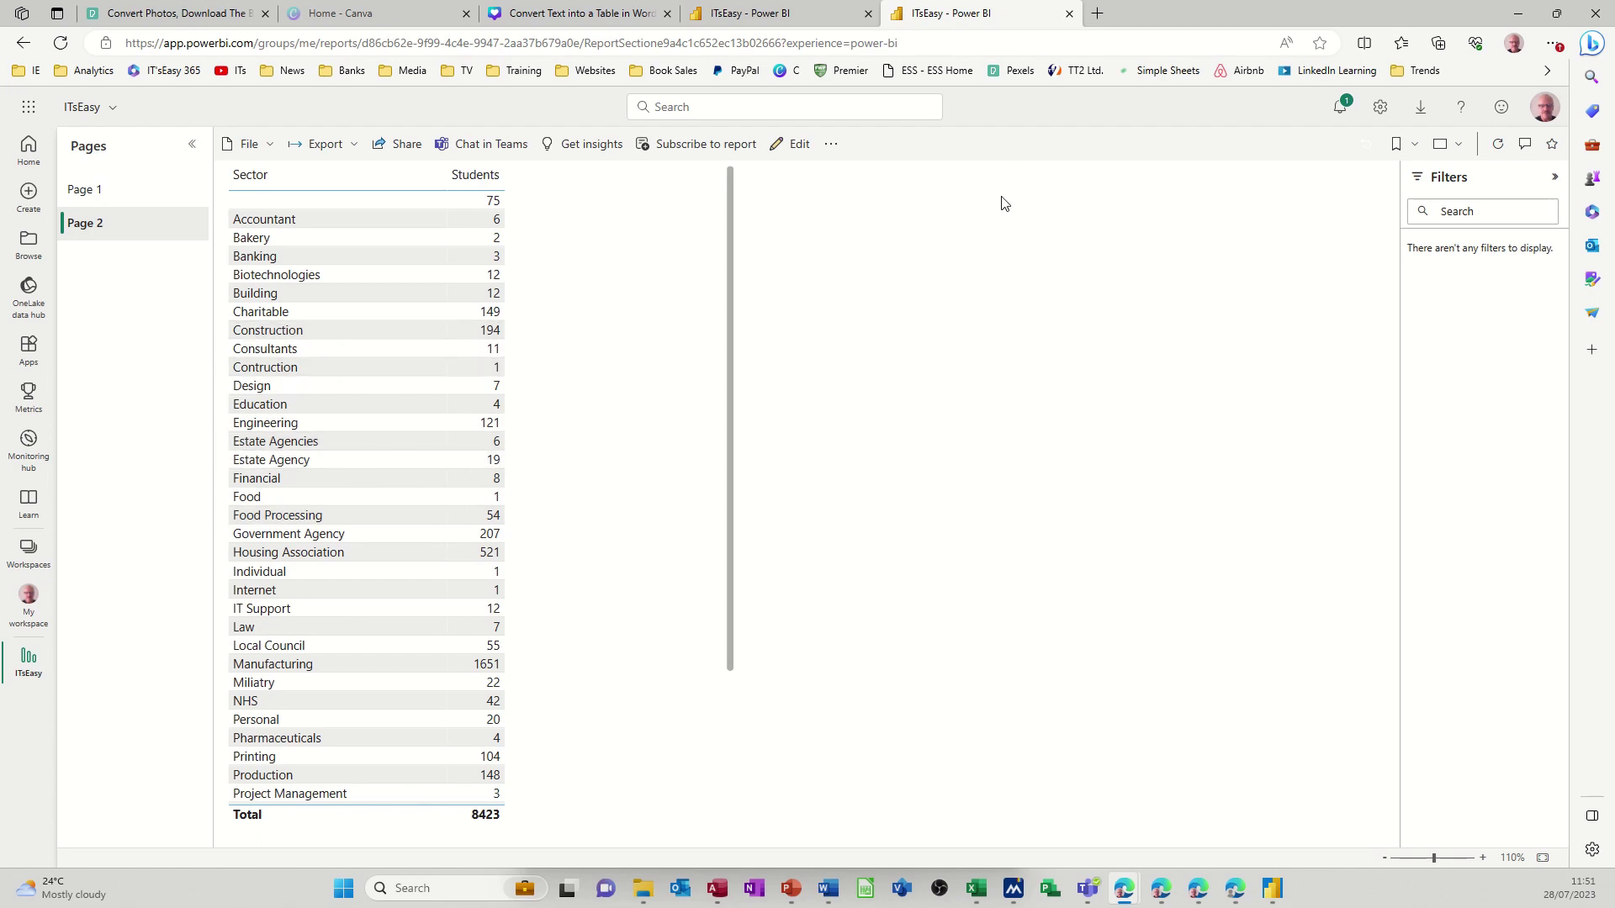
click(791, 892)
click(841, 787)
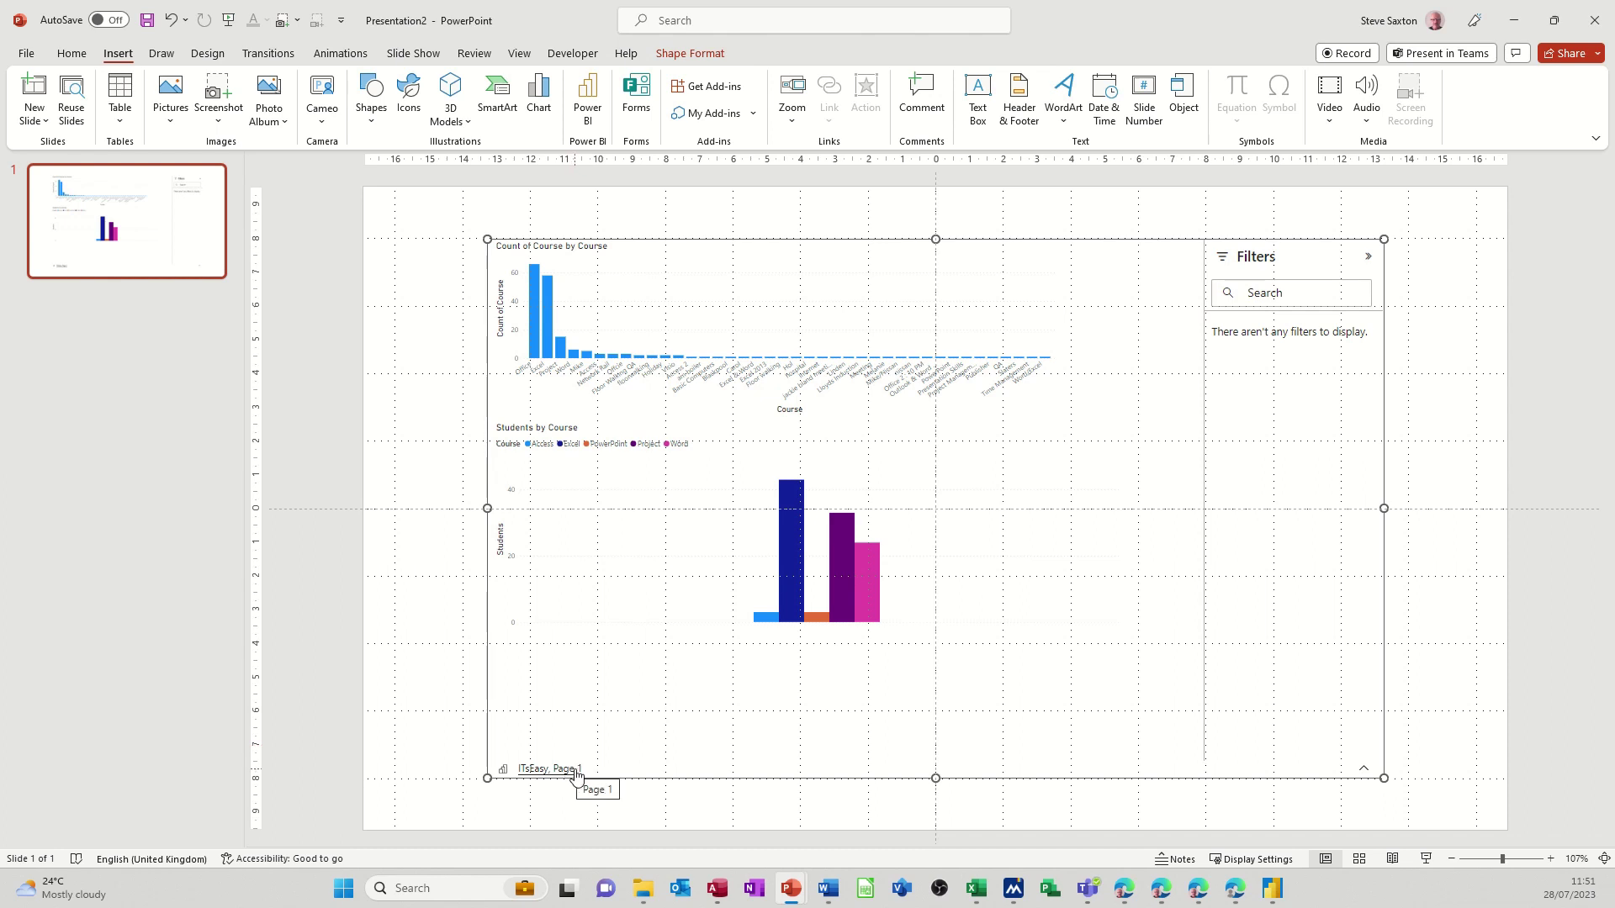
Add a new slide 2 containing an empty Power BI add-in.
click(178, 258)
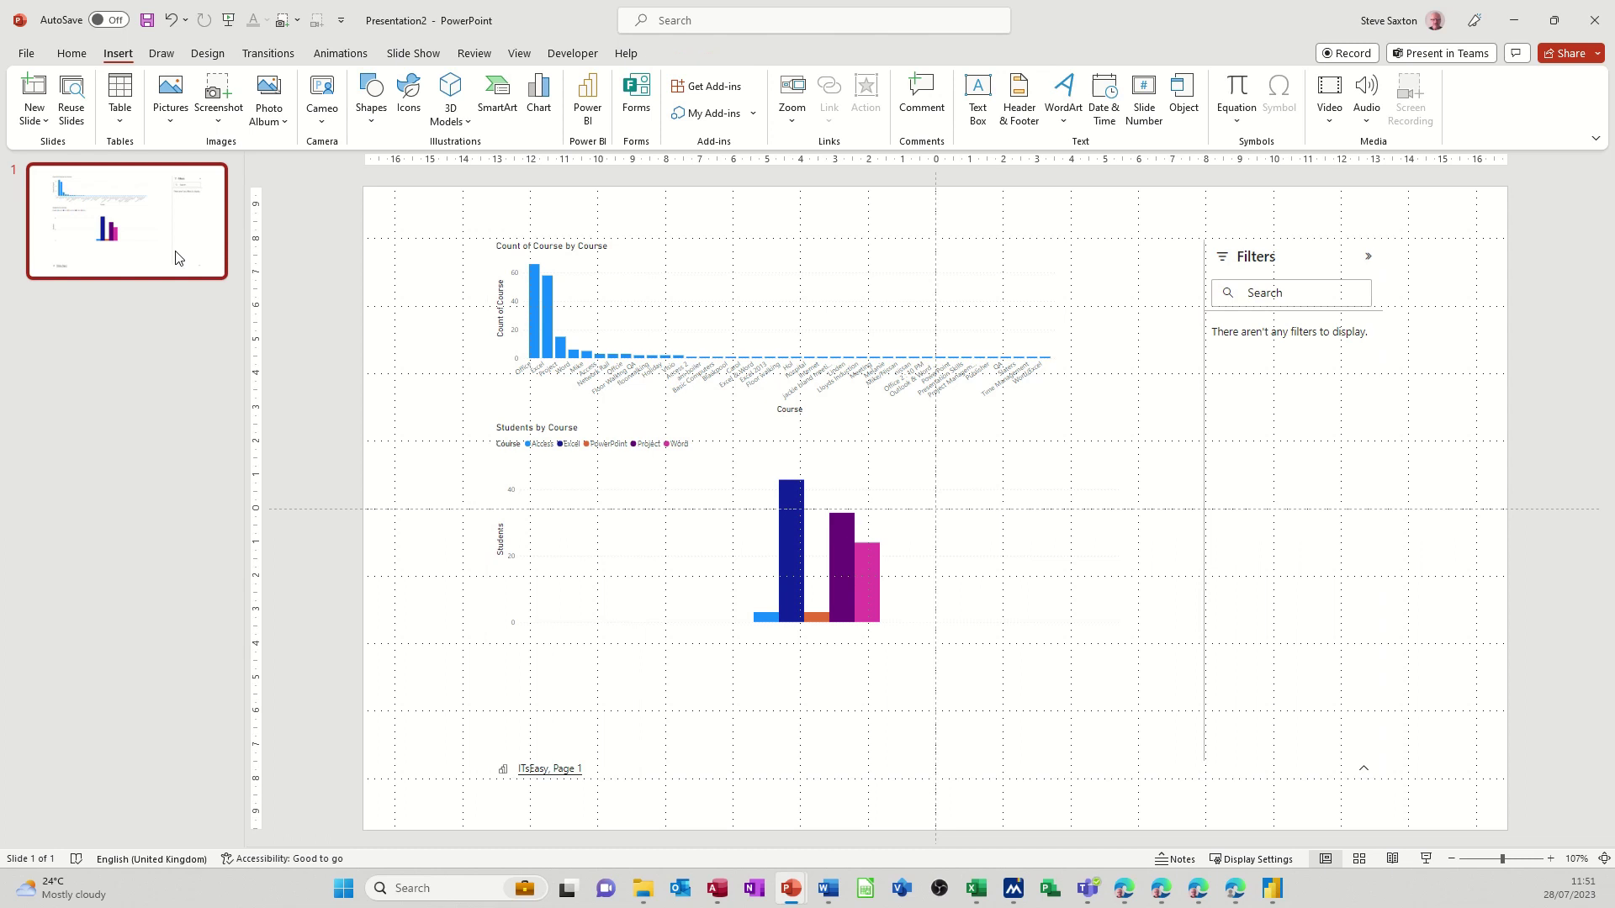
key(Return)
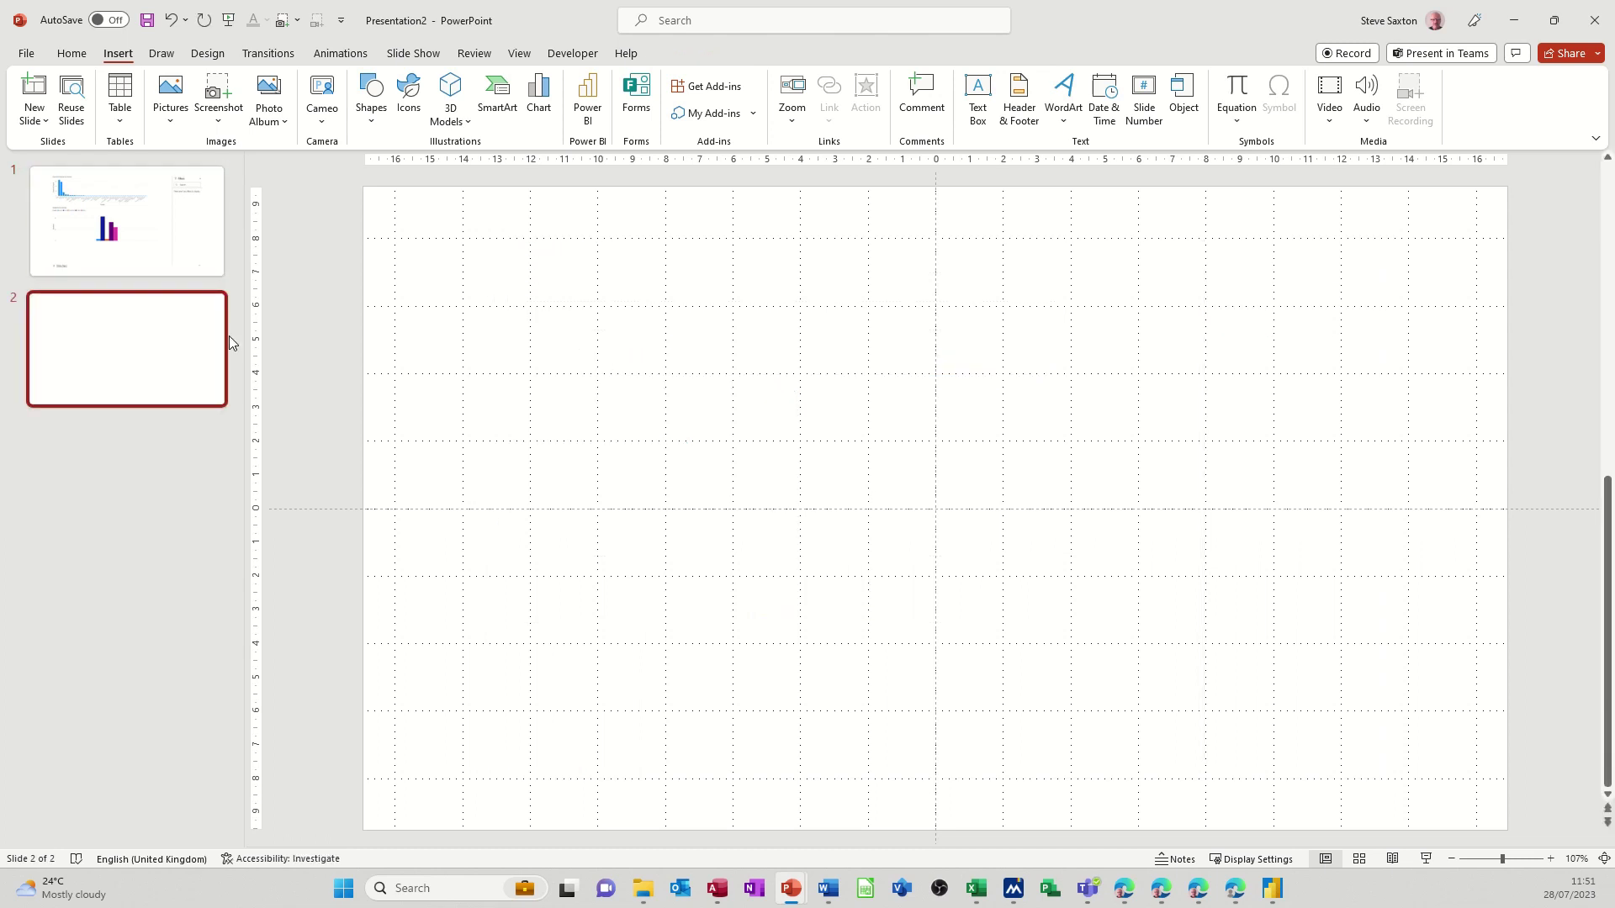
click(587, 100)
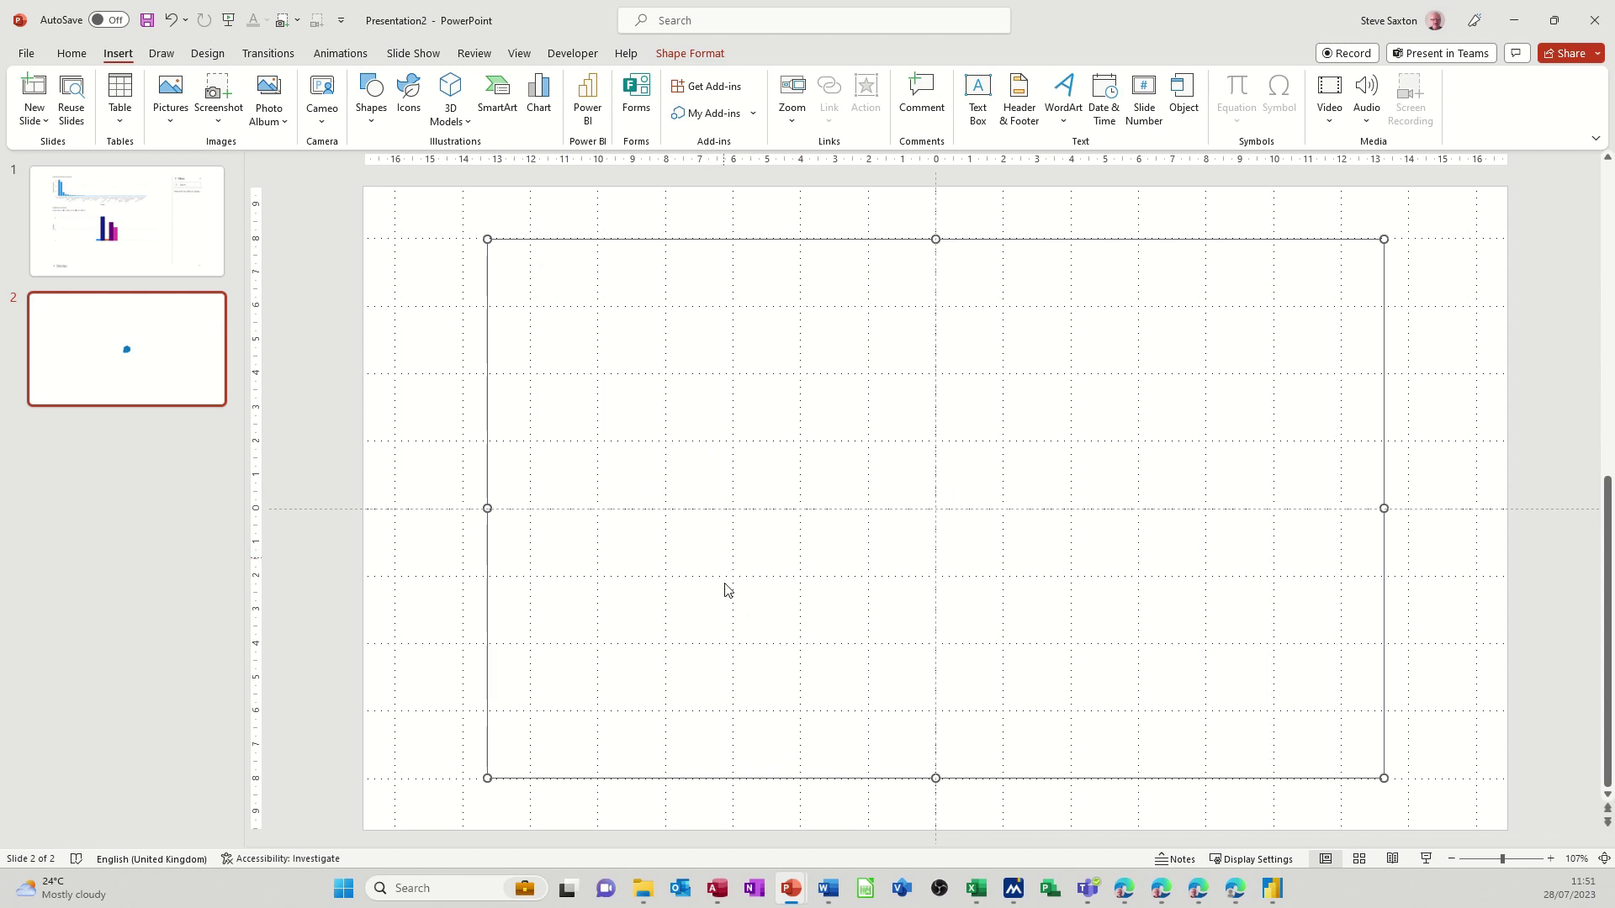
key(alt+Tab)
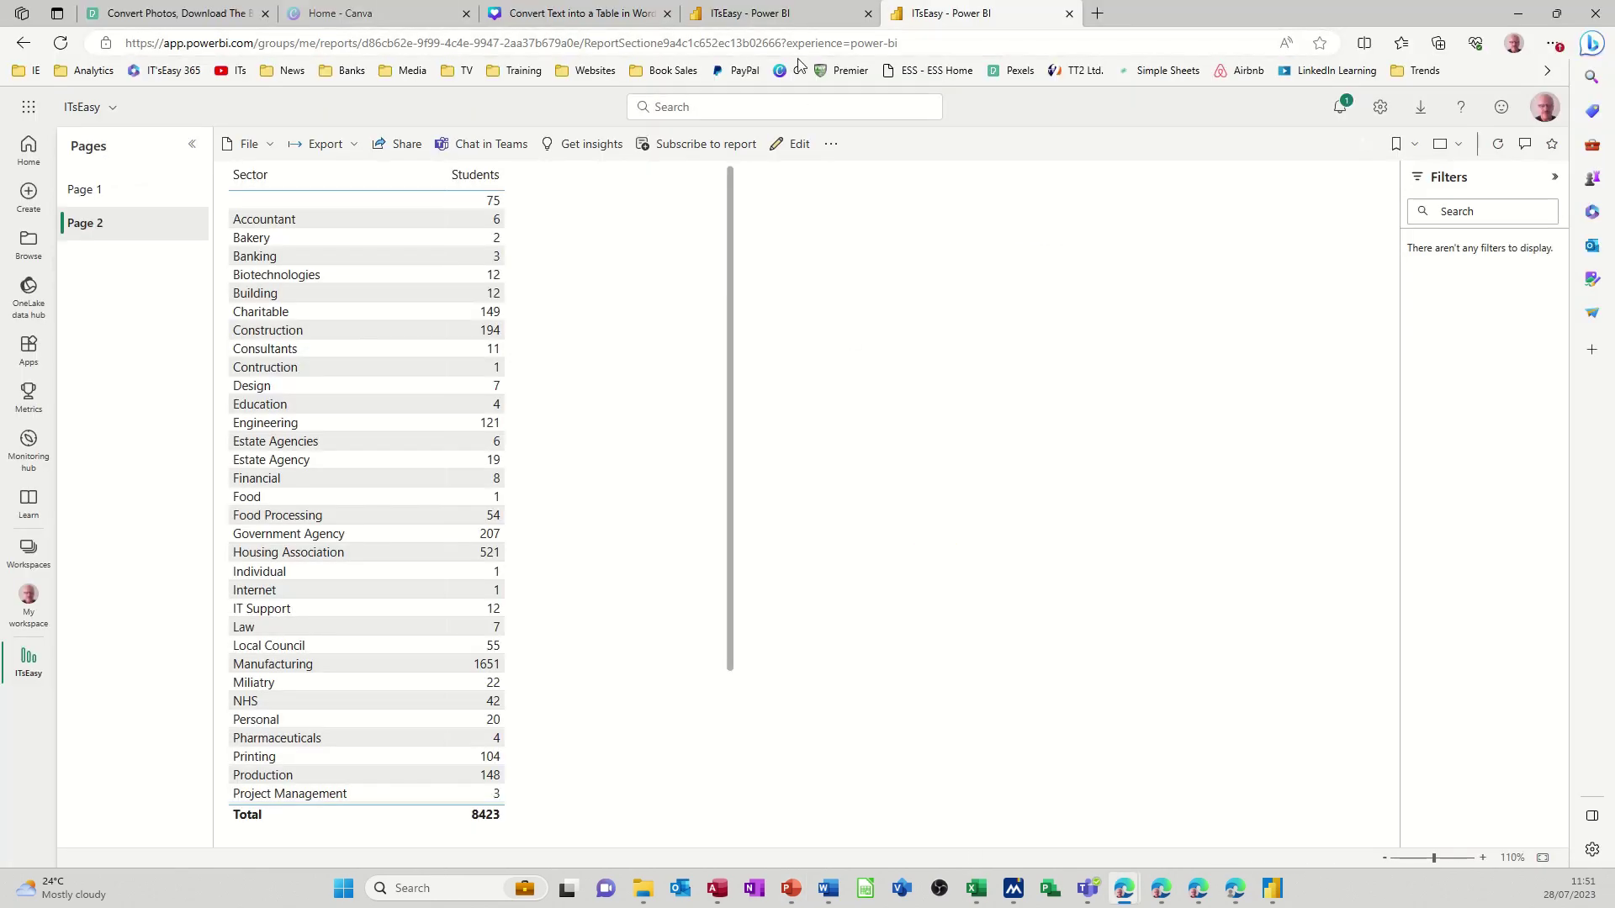
Select the Page 2 report's web address, then head back to PowerPoint.
click(898, 41)
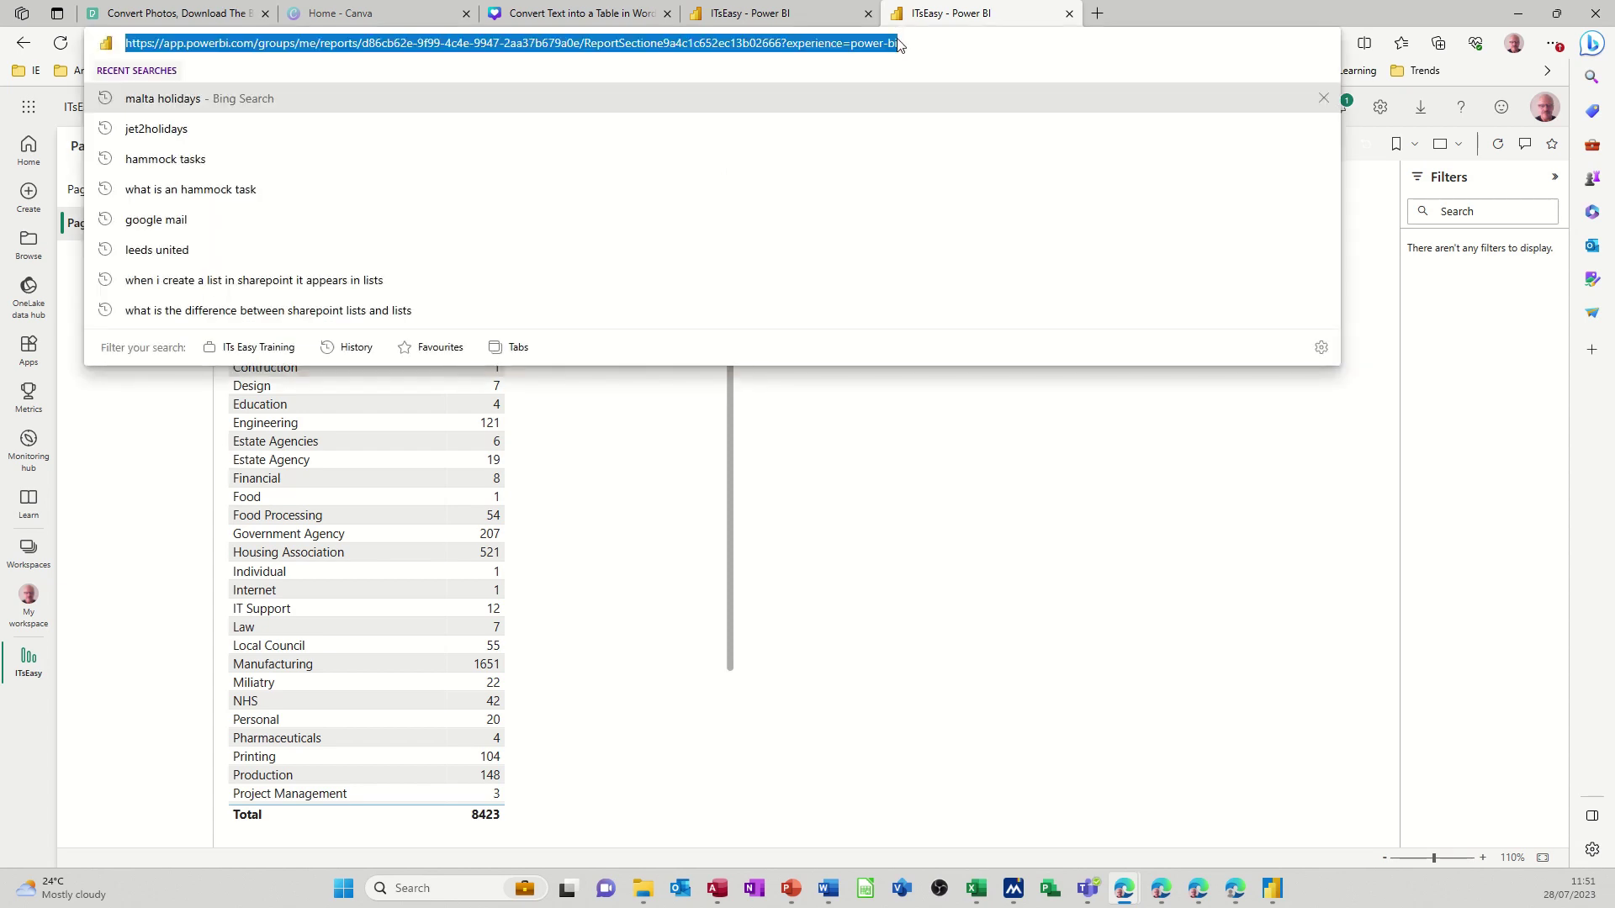
click(791, 888)
Paste the Page 2 URL into slide 2's Power BI add-in to load the sector table.
click(837, 821)
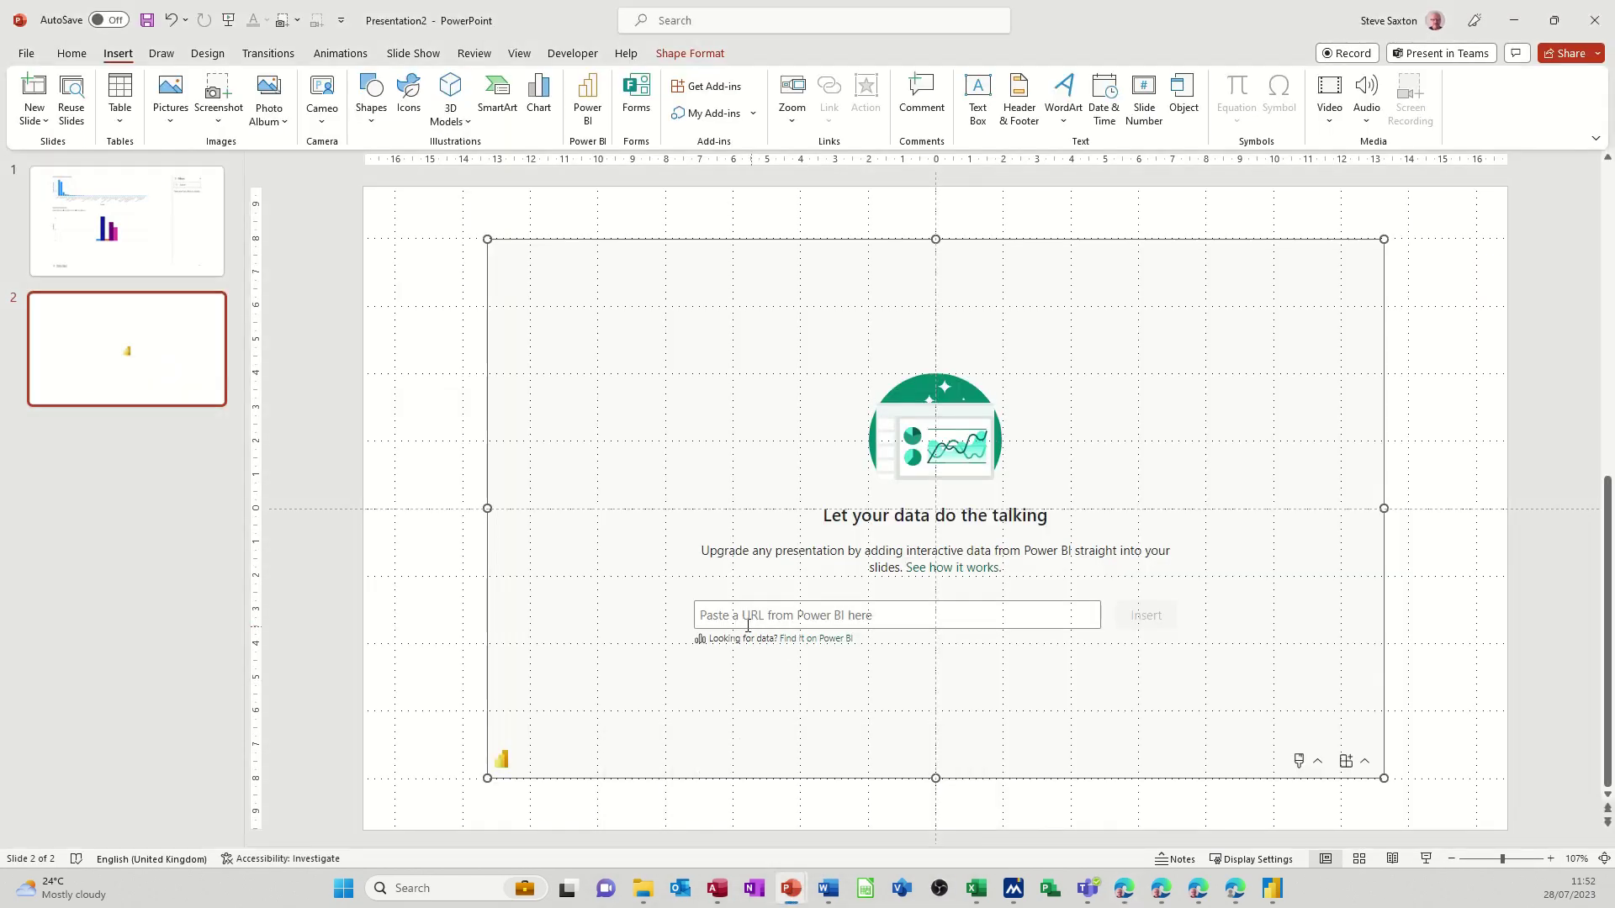
click(748, 623)
key(ctrl+v)
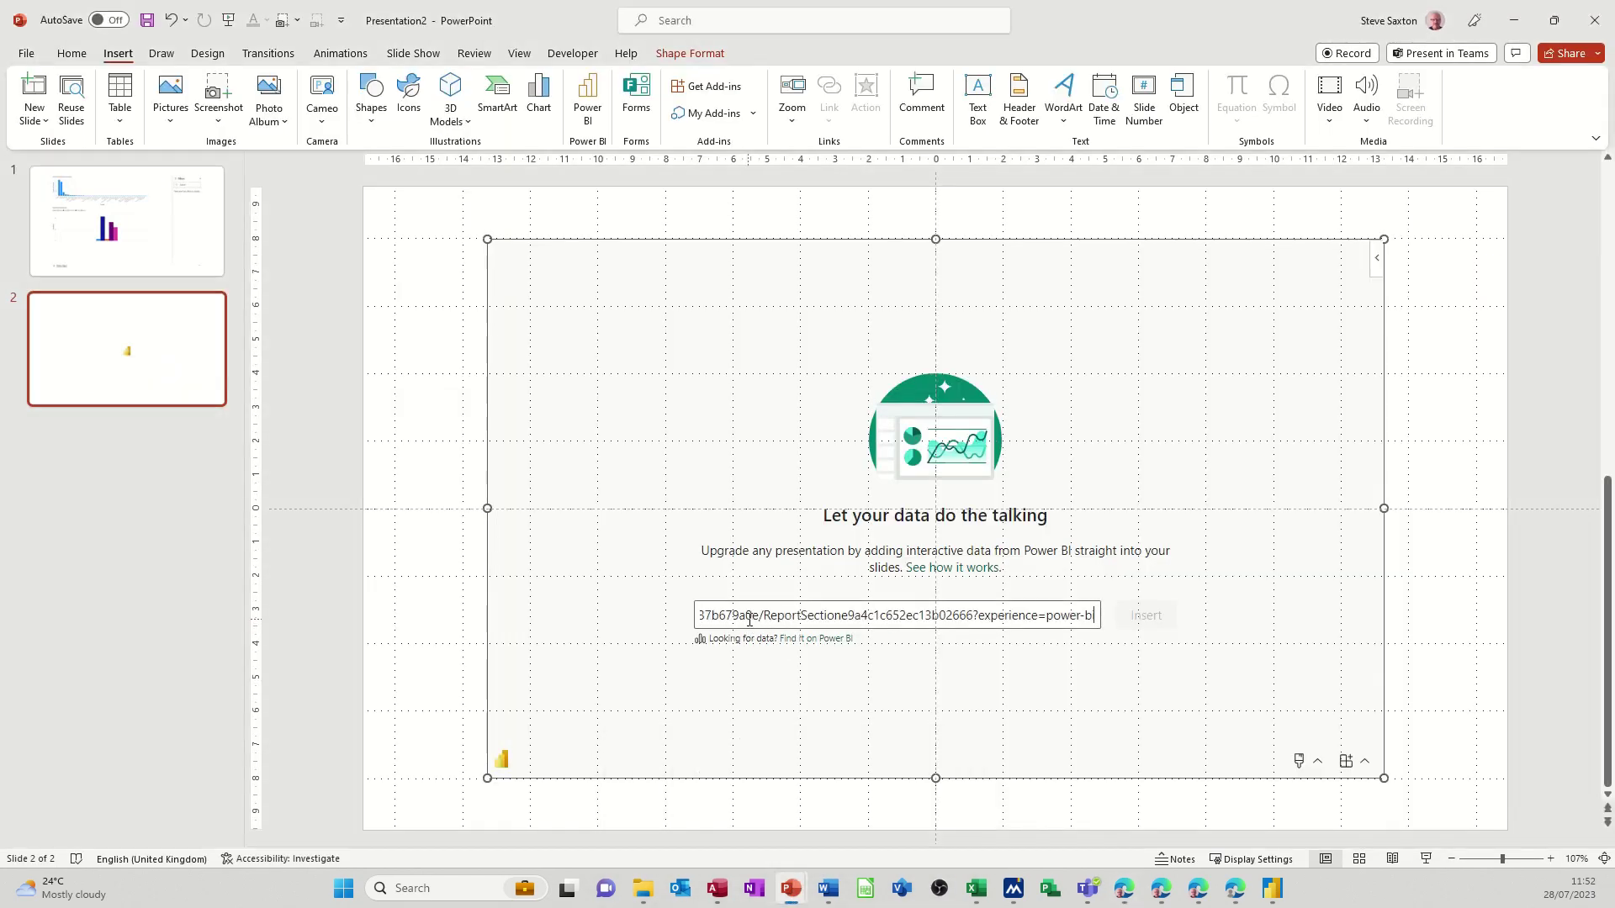
click(1136, 624)
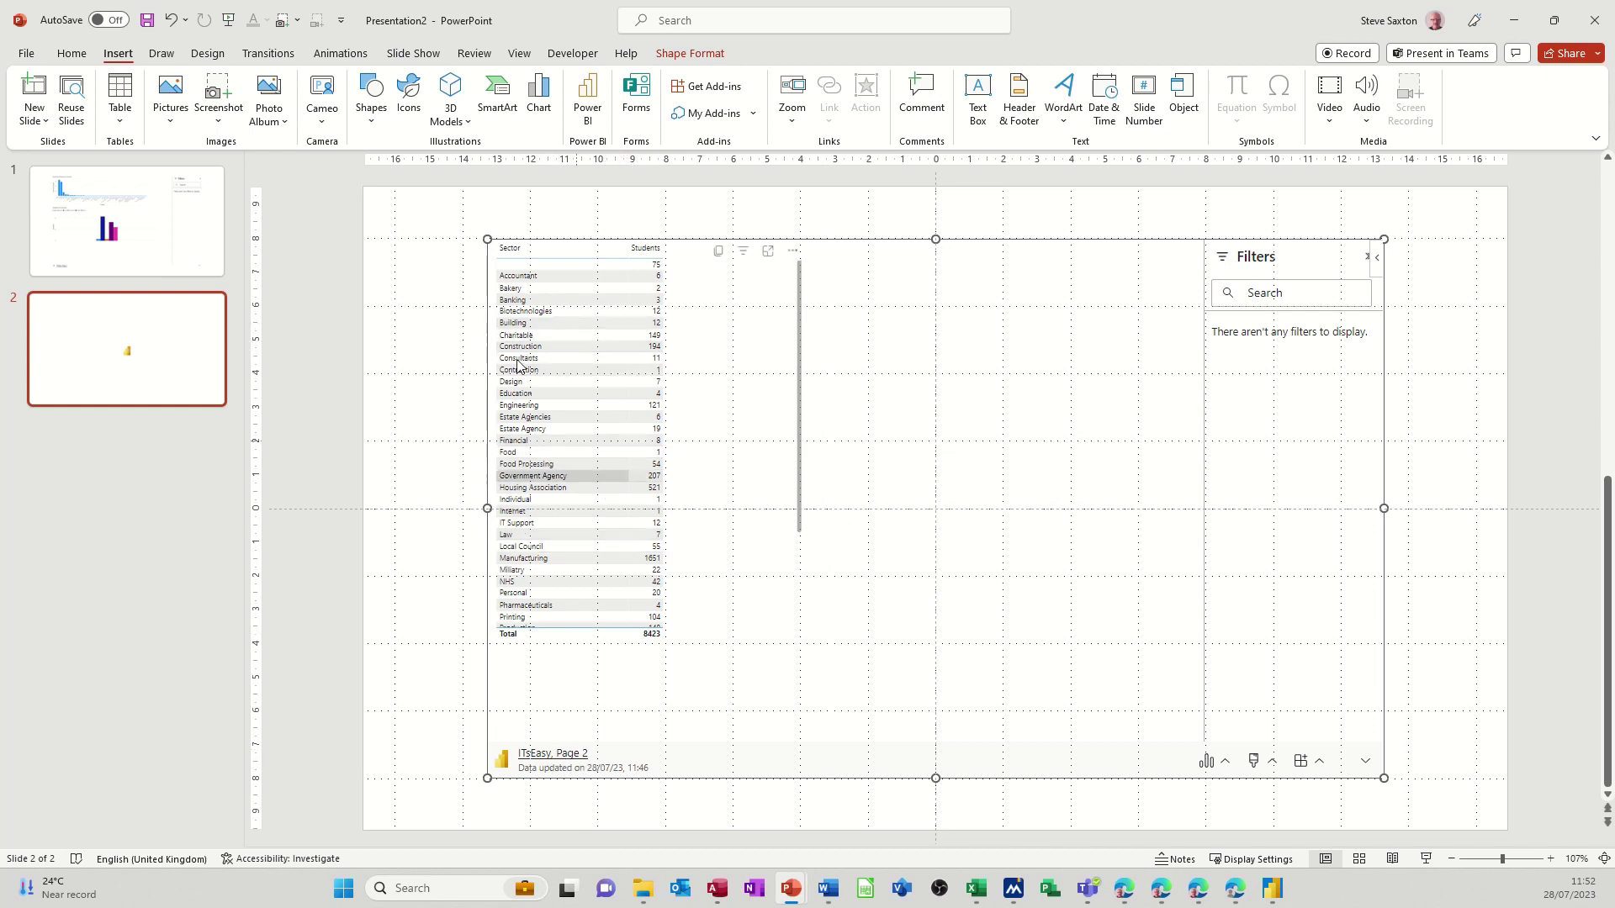
click(149, 221)
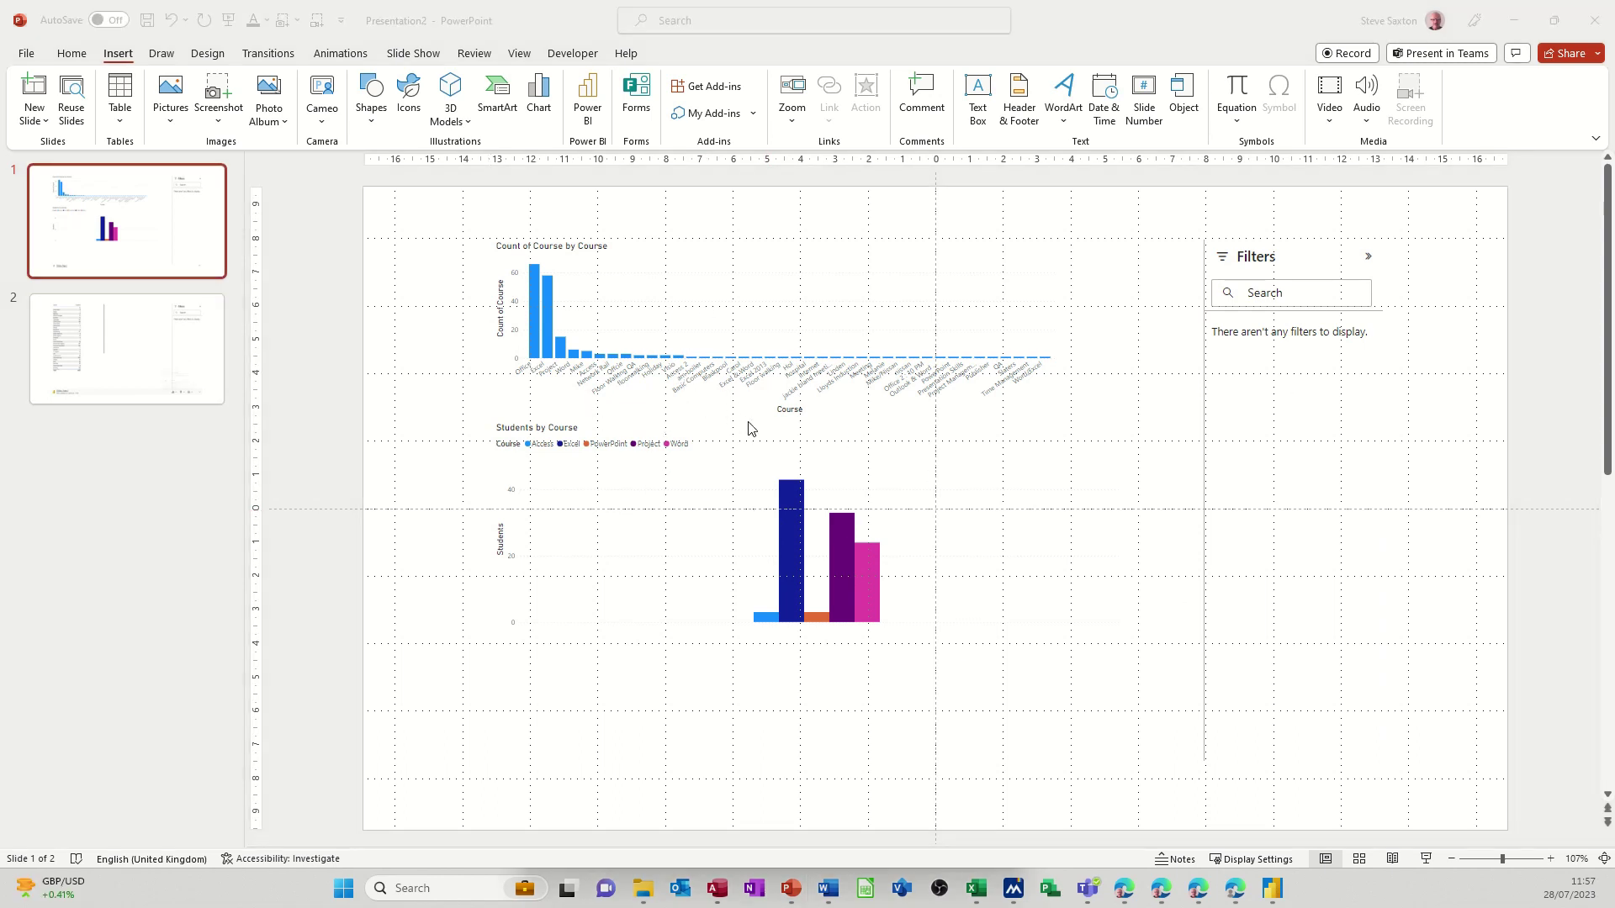
Tick Office in the Students by Course chart's Course filter, adding its 173-student bar.
click(964, 455)
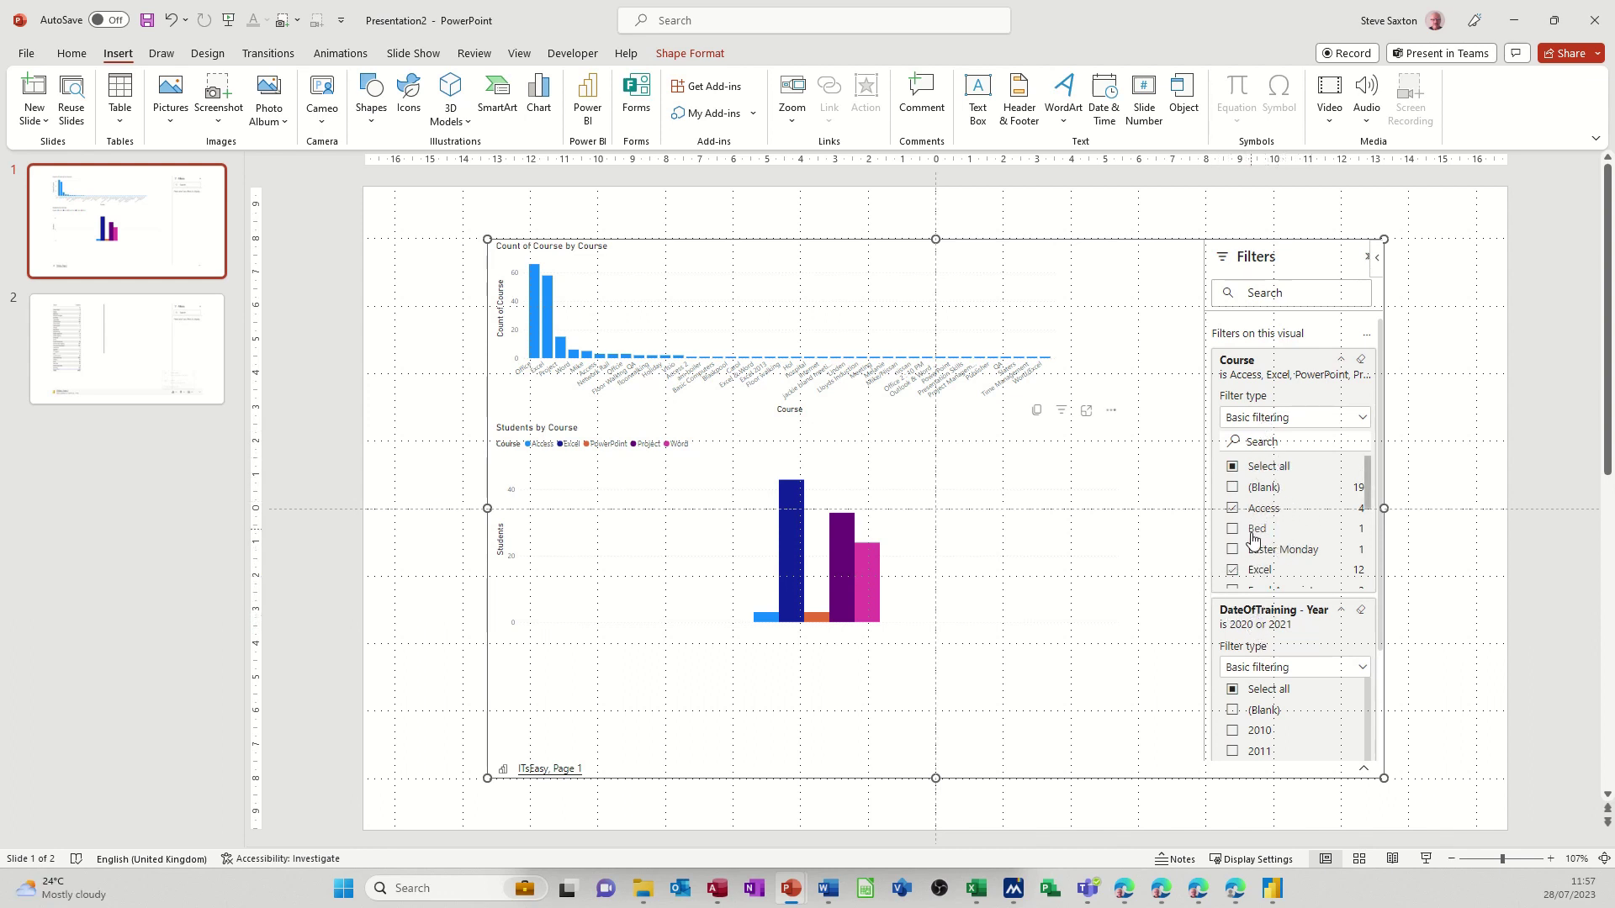
drag(1369, 503, 1372, 522)
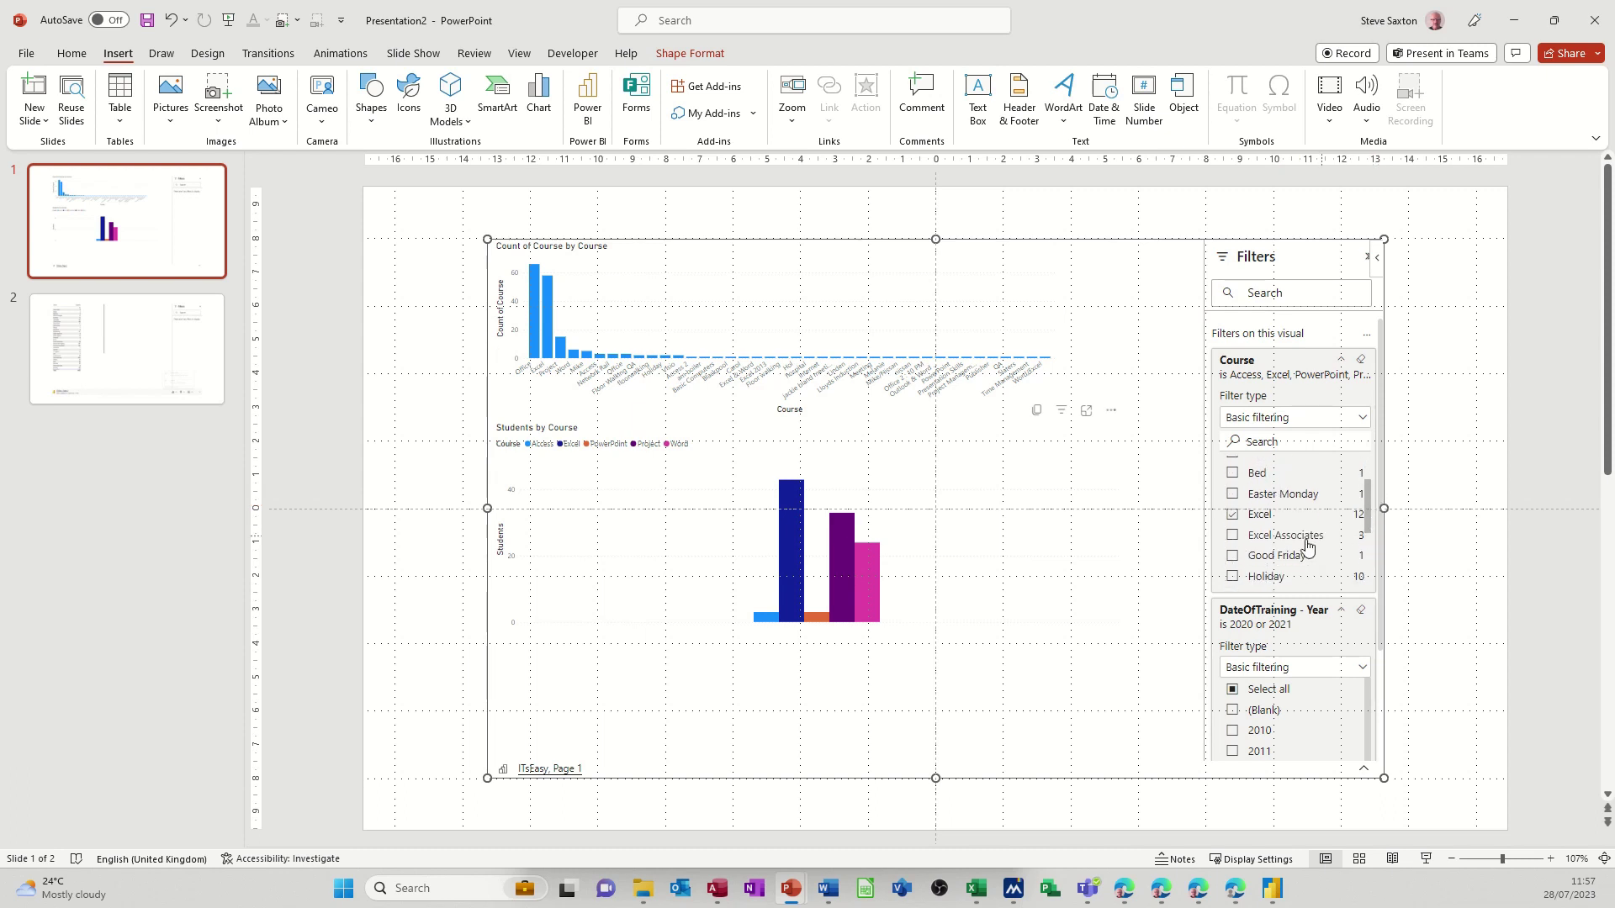
click(1233, 539)
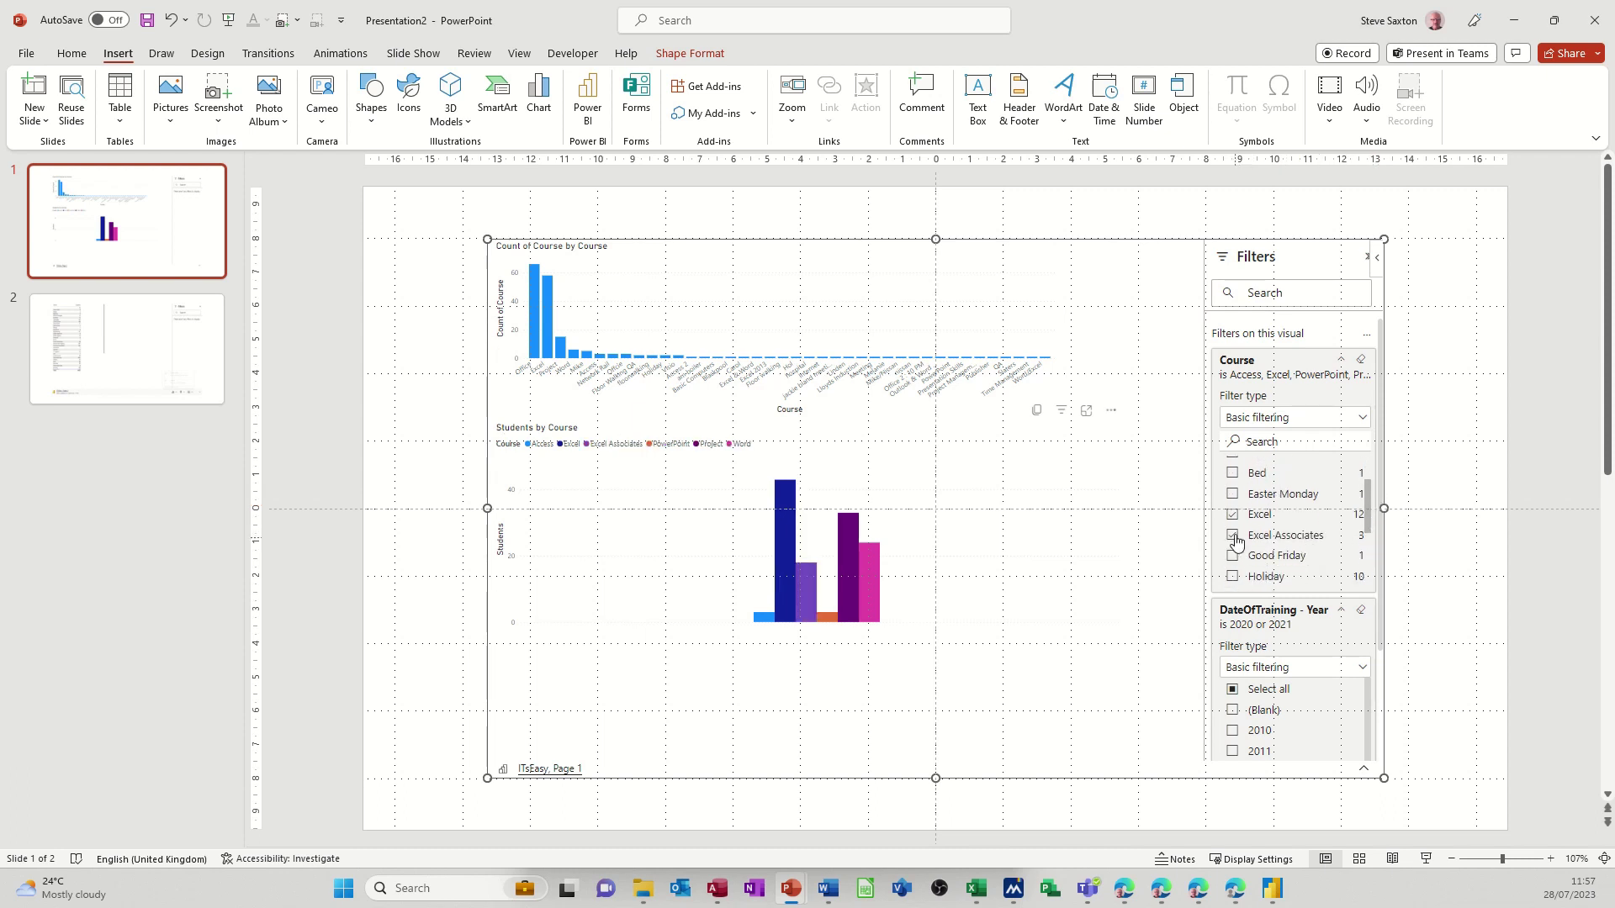
click(1233, 516)
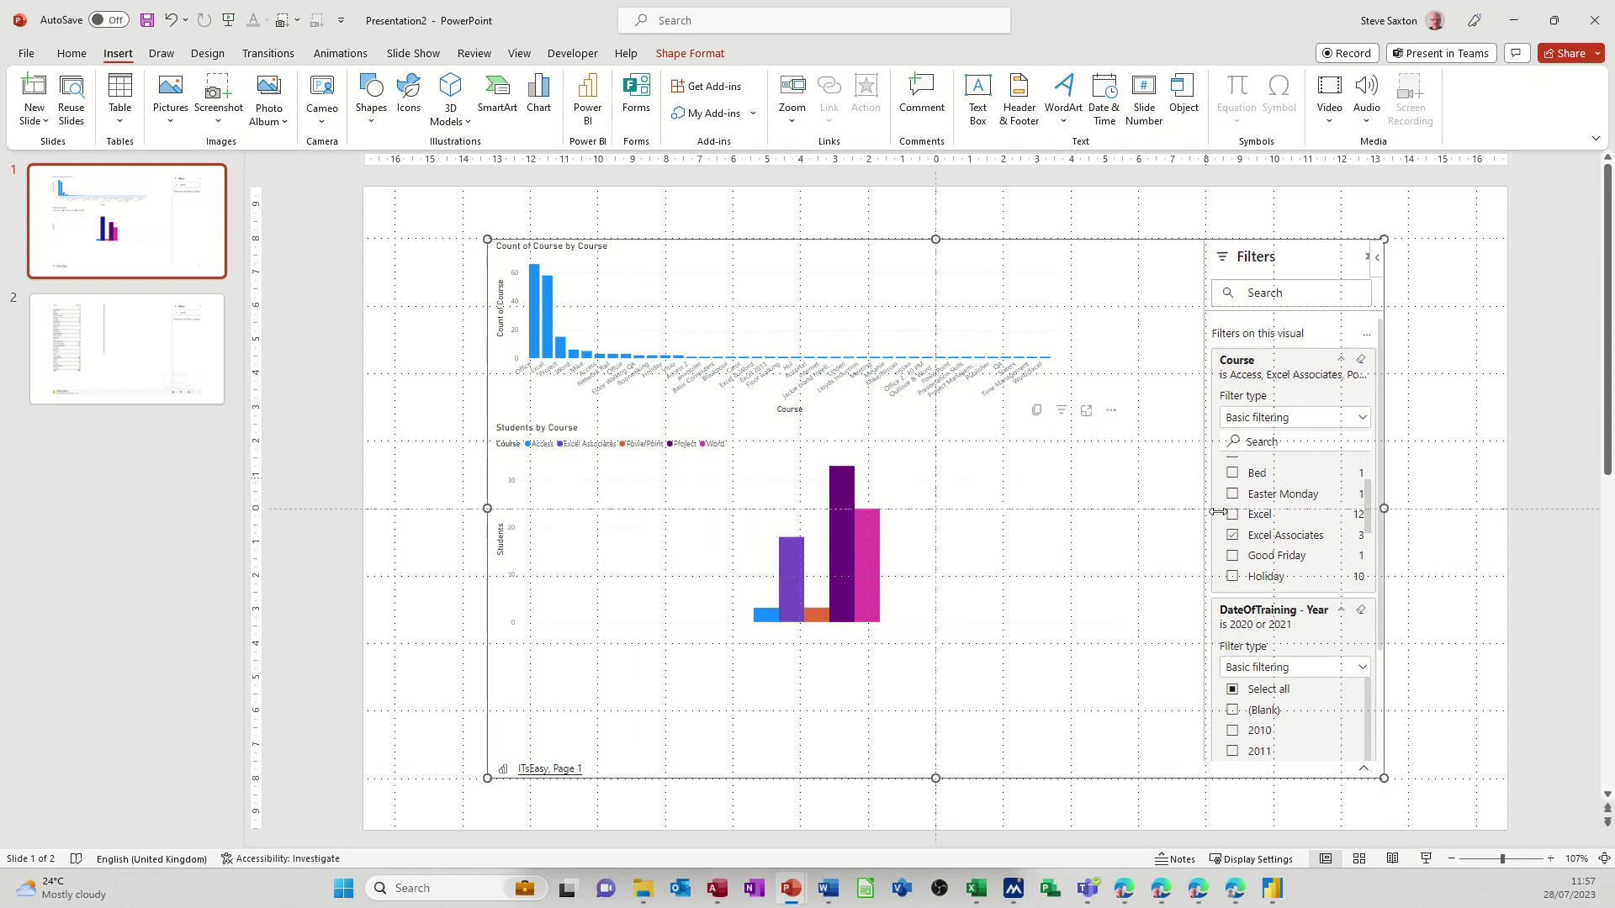
scroll(1260, 686, down, 2)
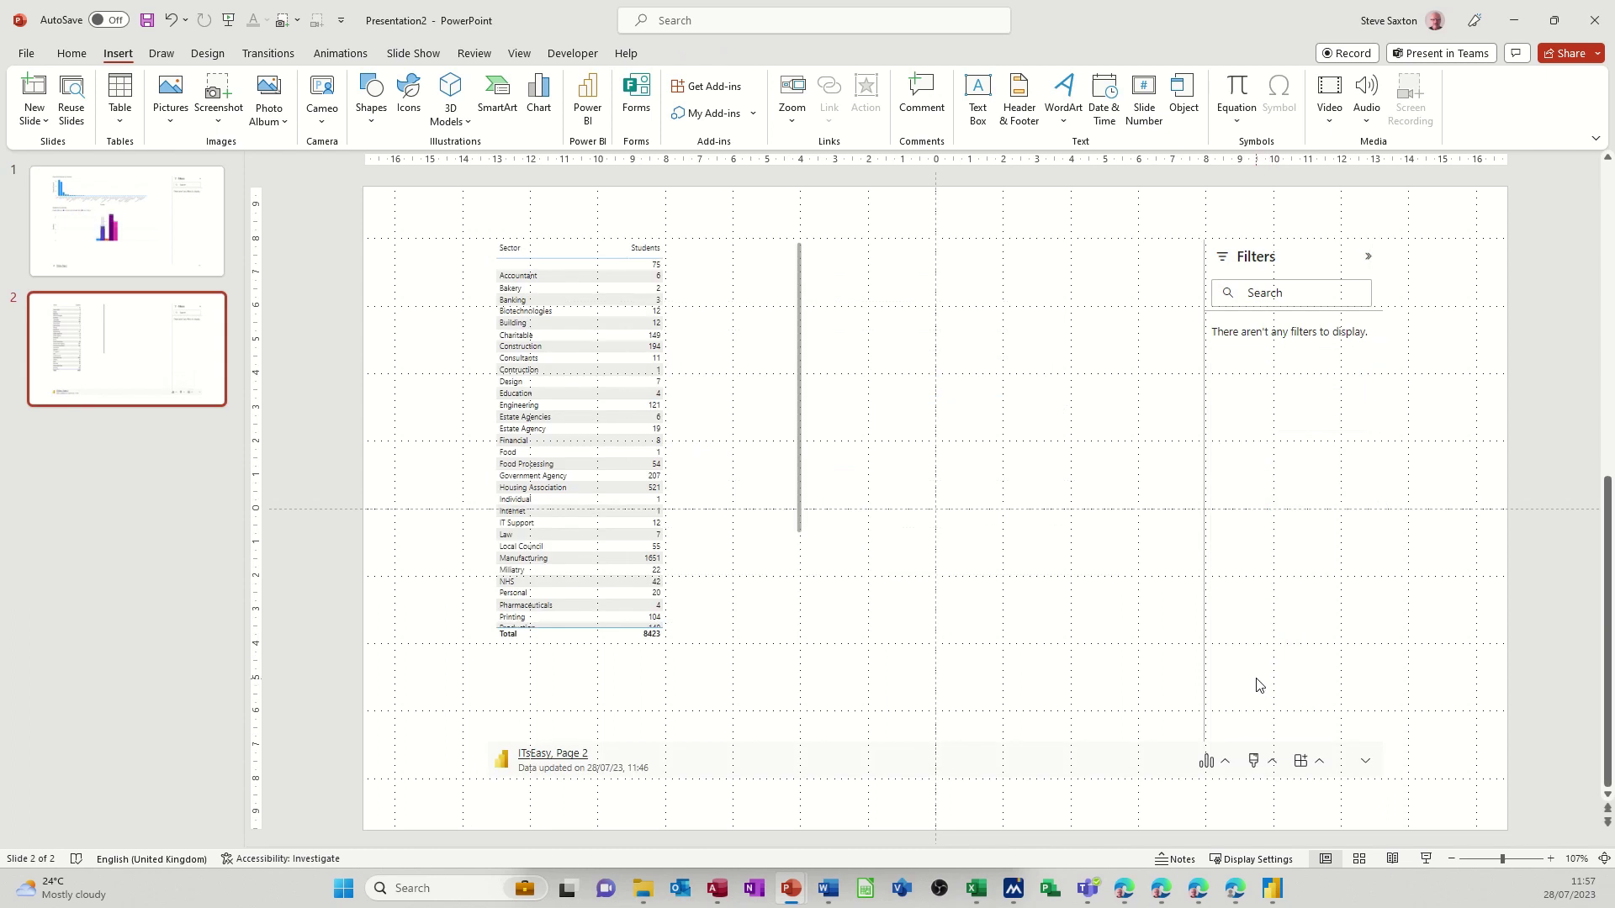
scroll(1254, 681, up, 2)
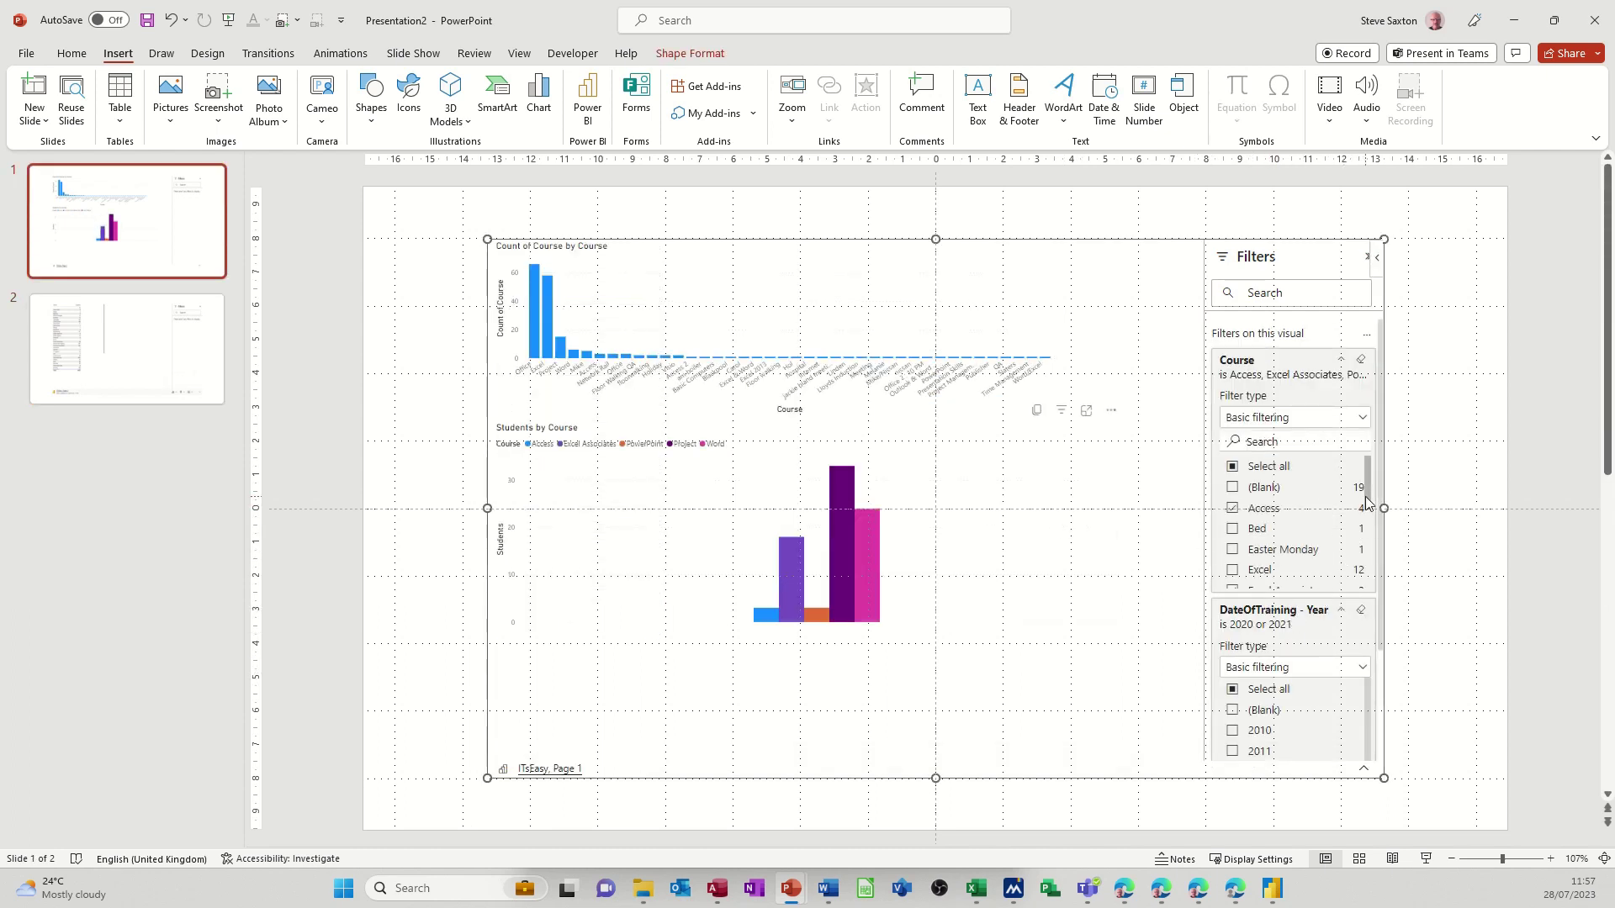
scroll(1262, 530, down, 3)
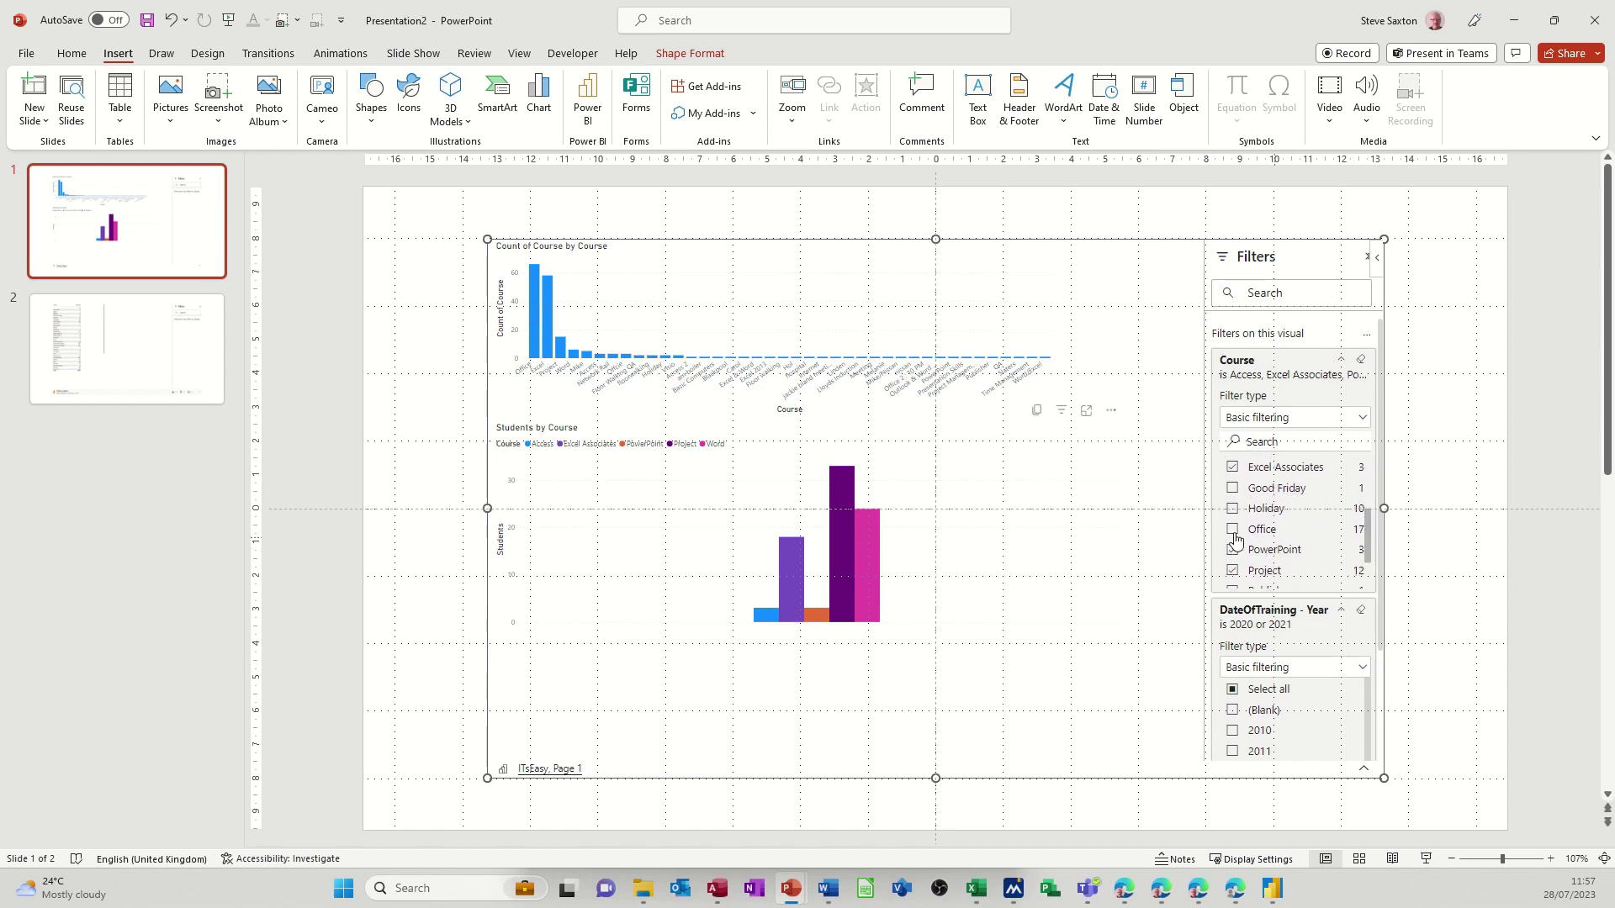
click(1234, 530)
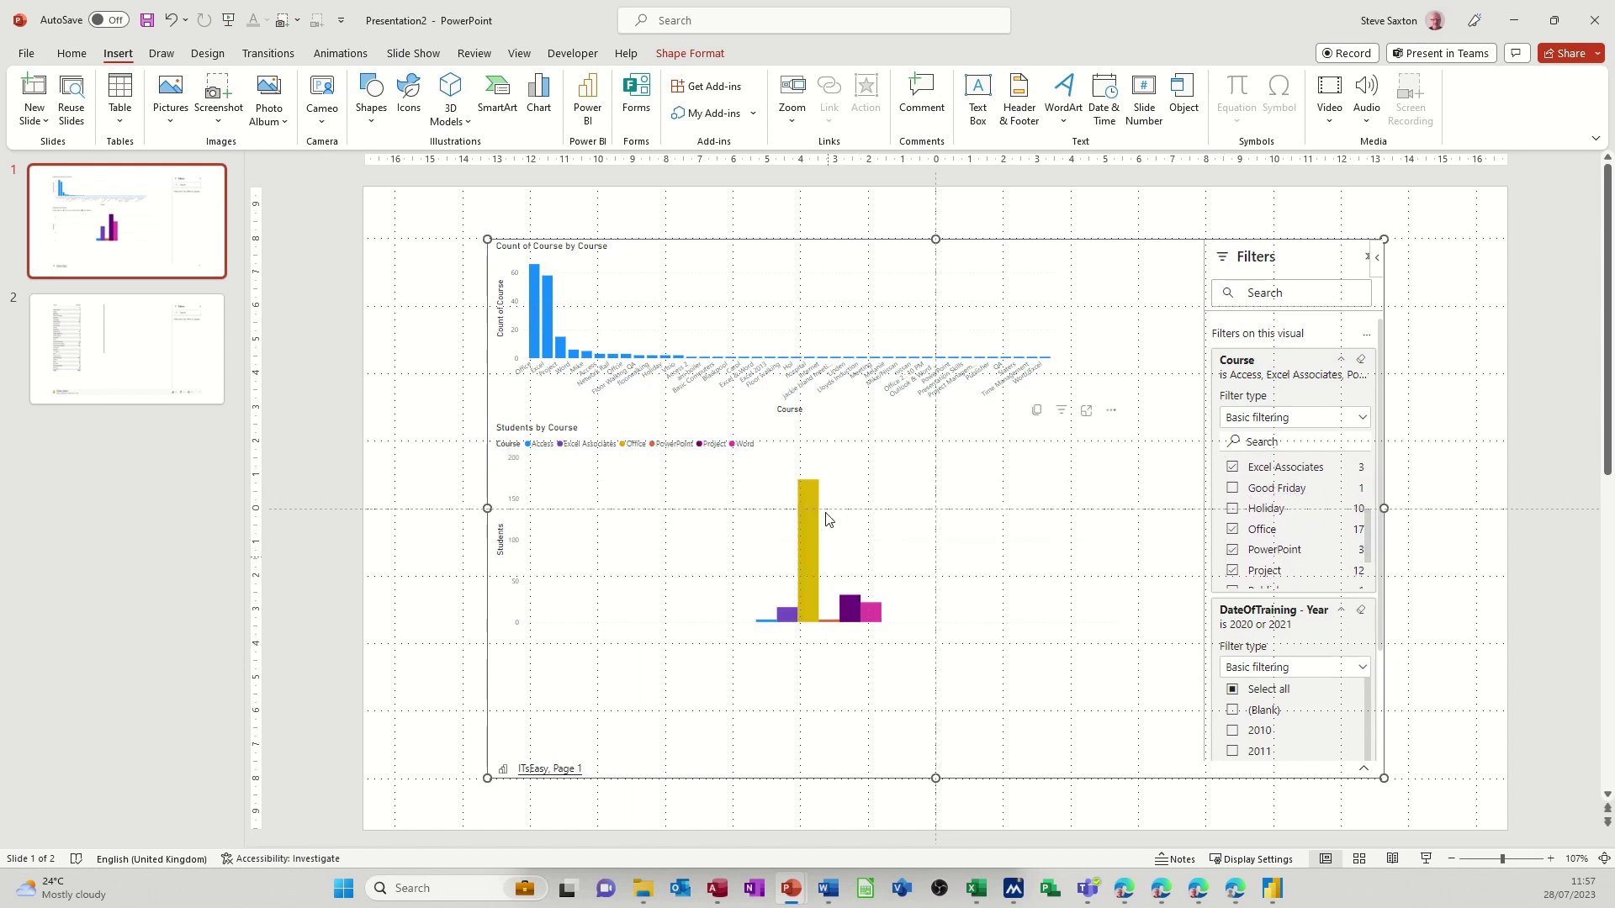
click(1003, 376)
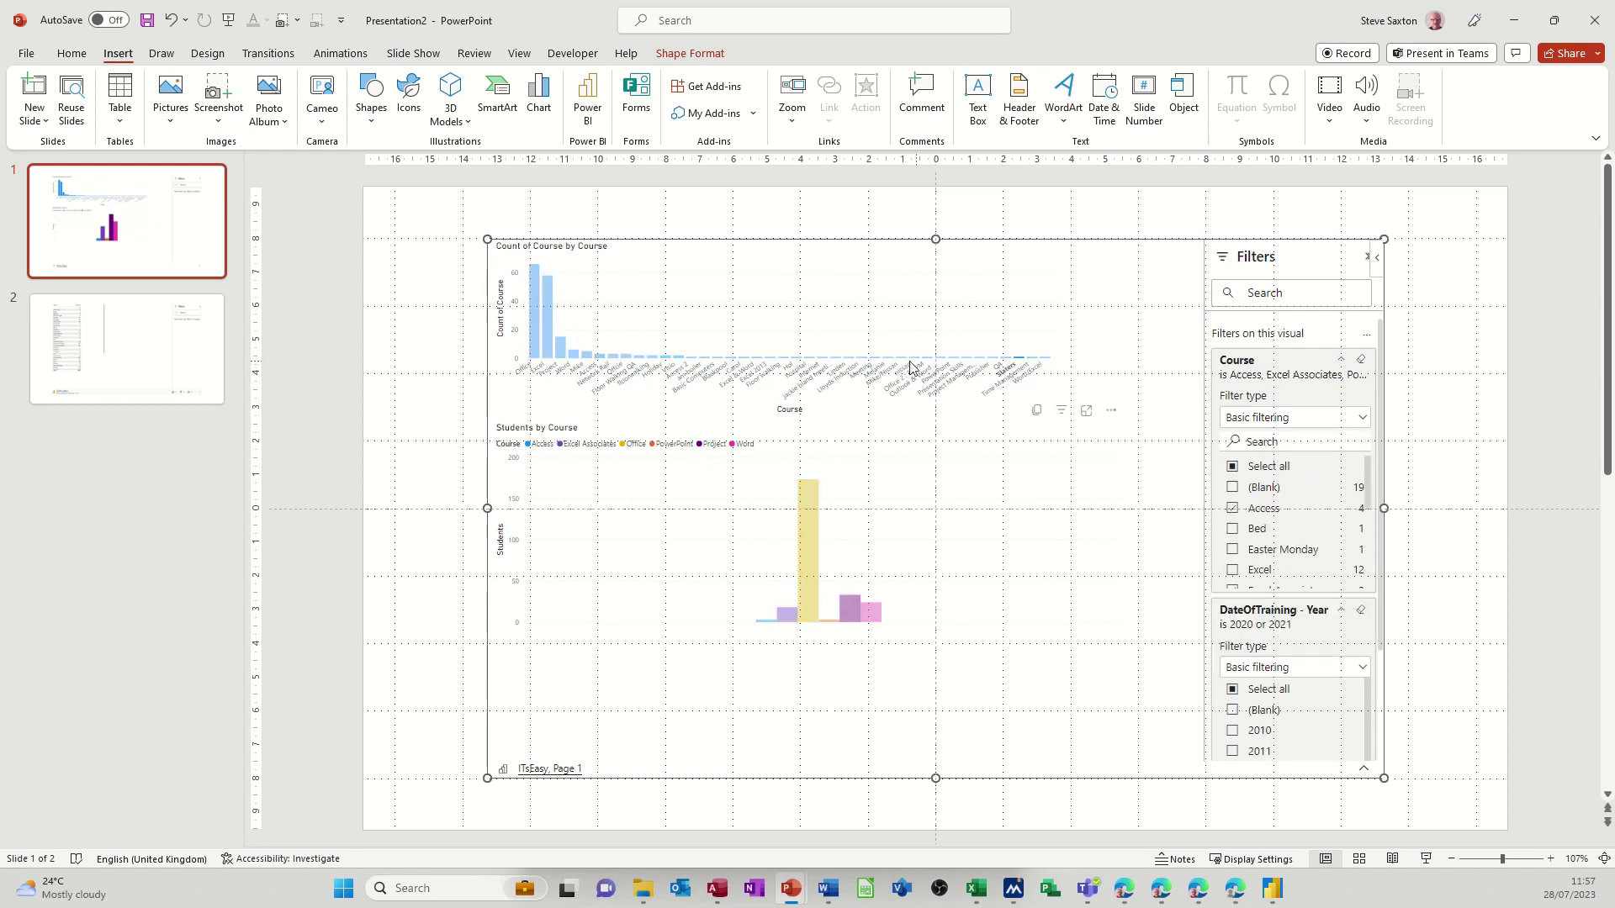
click(911, 368)
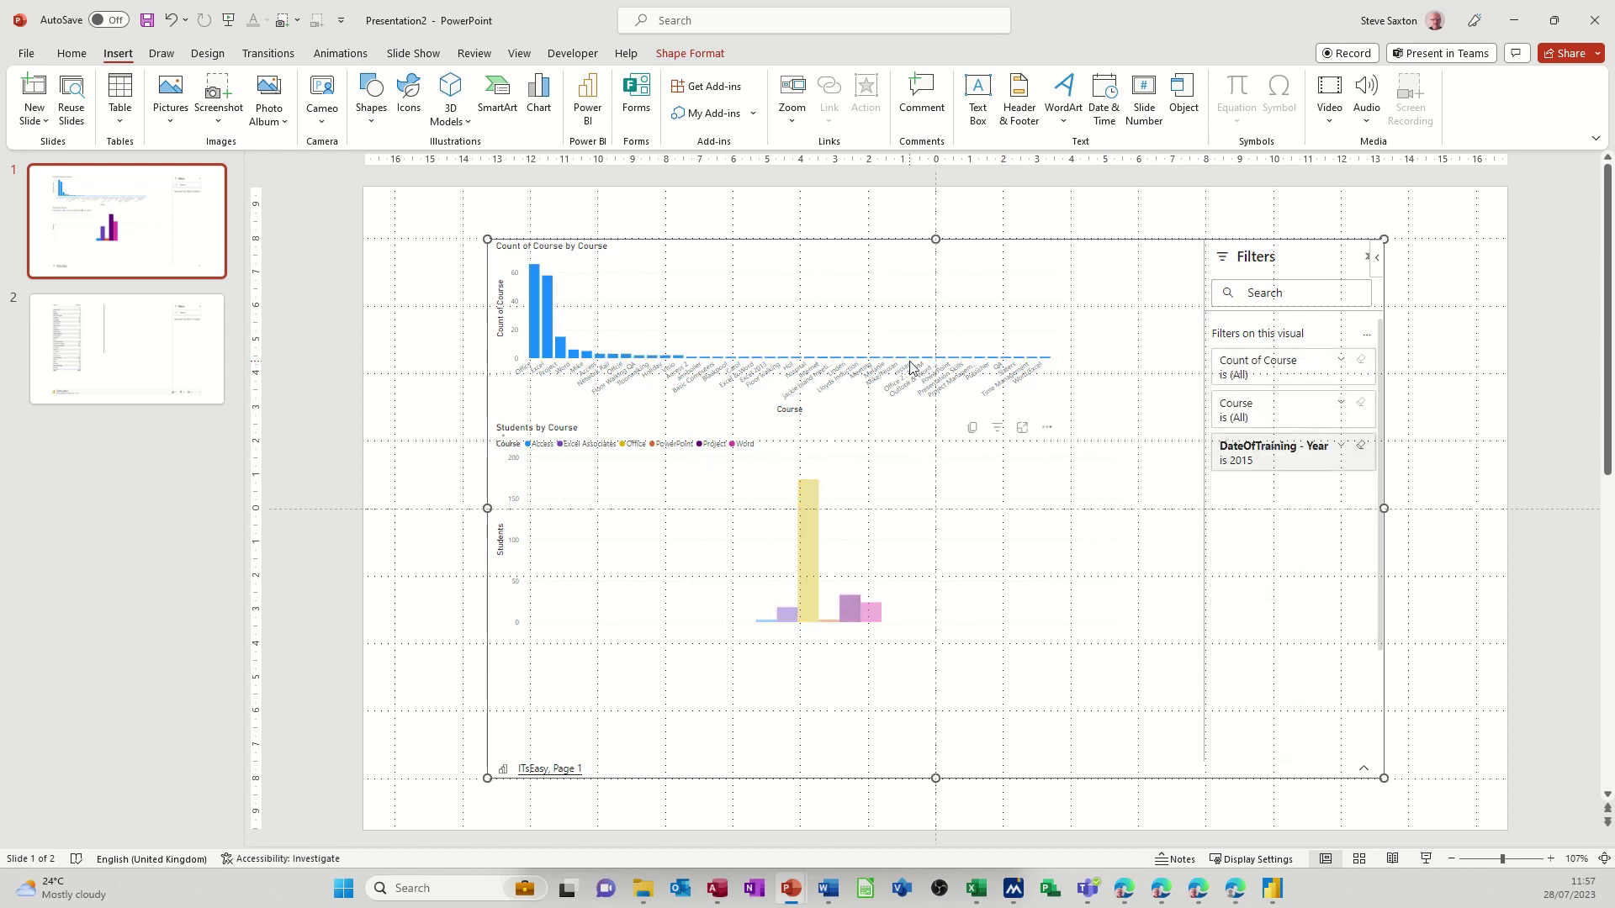
Change the Count of Course chart's training year filter from 2015 to 2020 and 2021.
click(1342, 446)
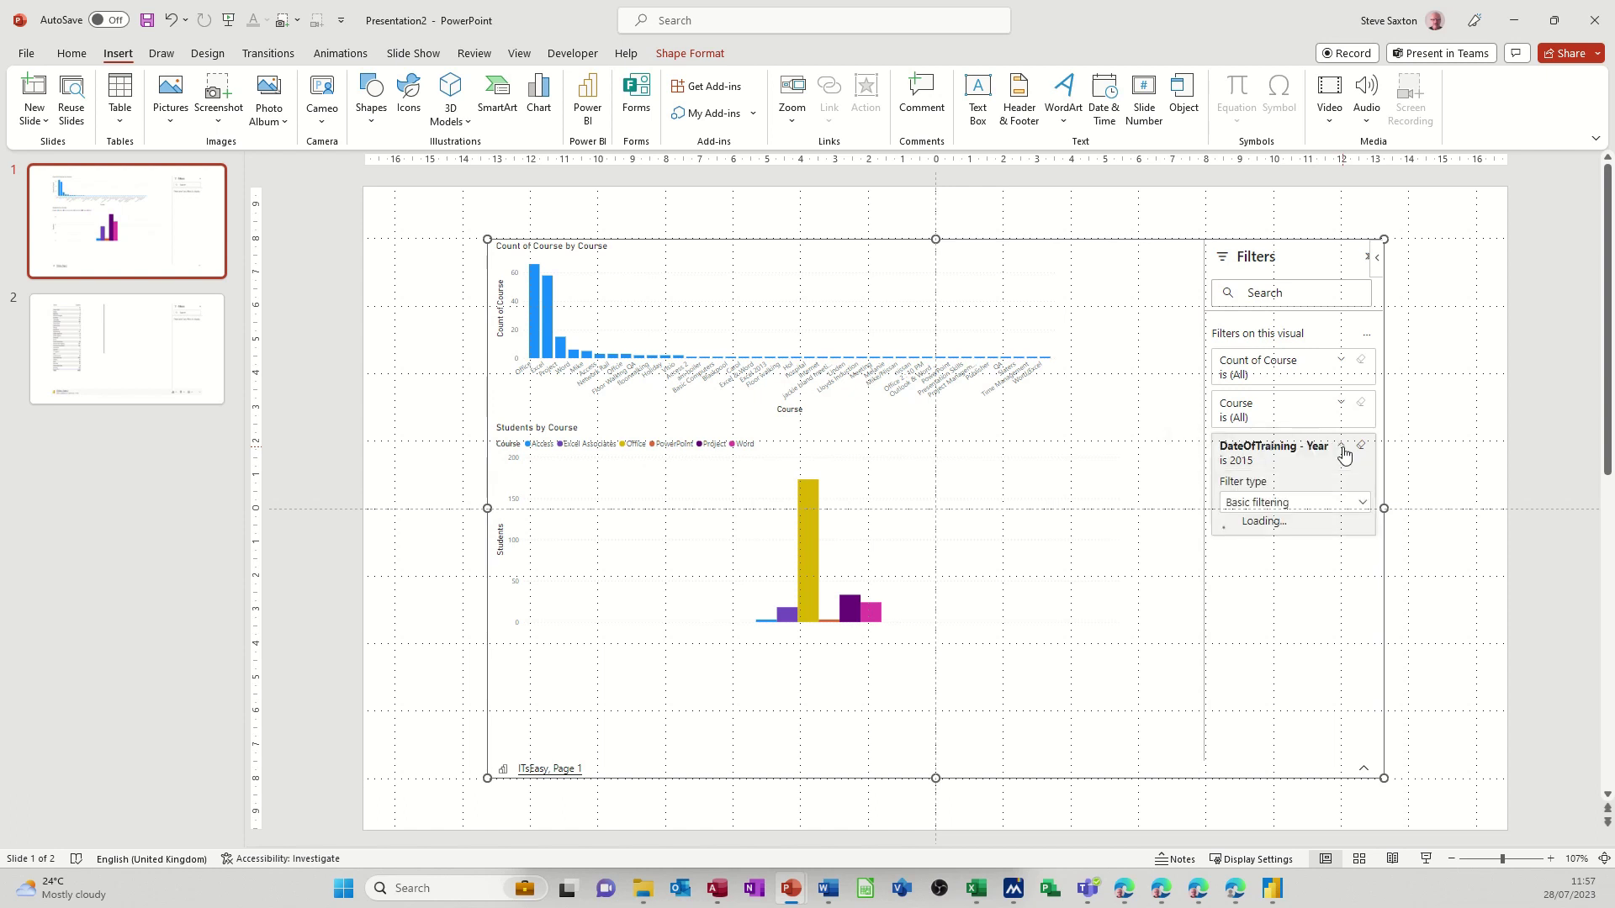
drag(1367, 565, 1364, 645)
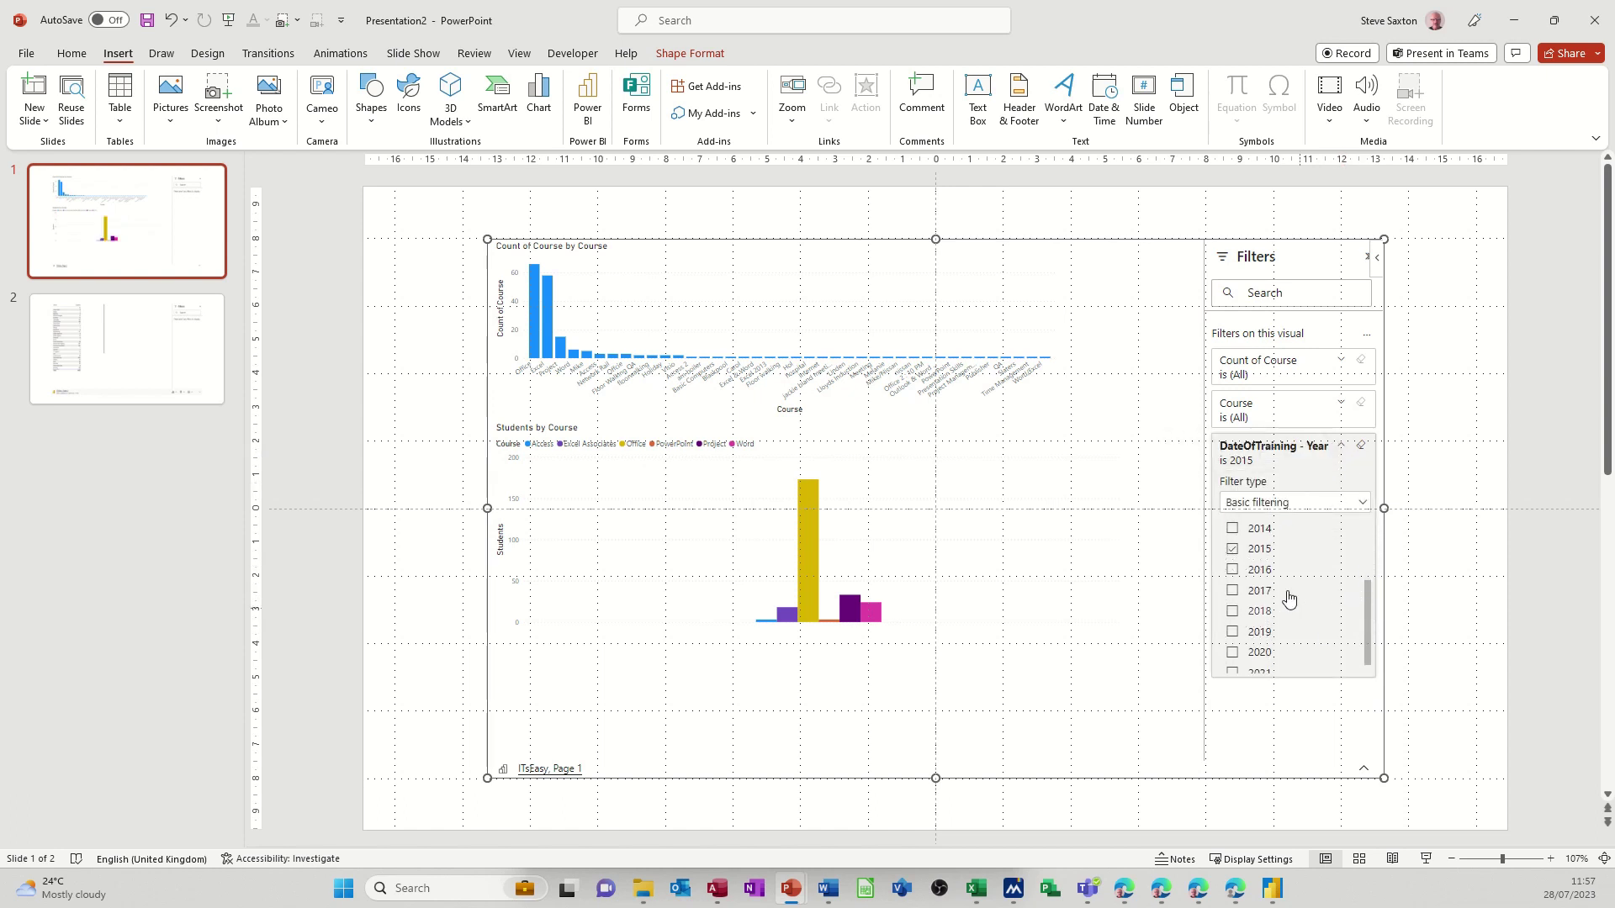
click(1233, 549)
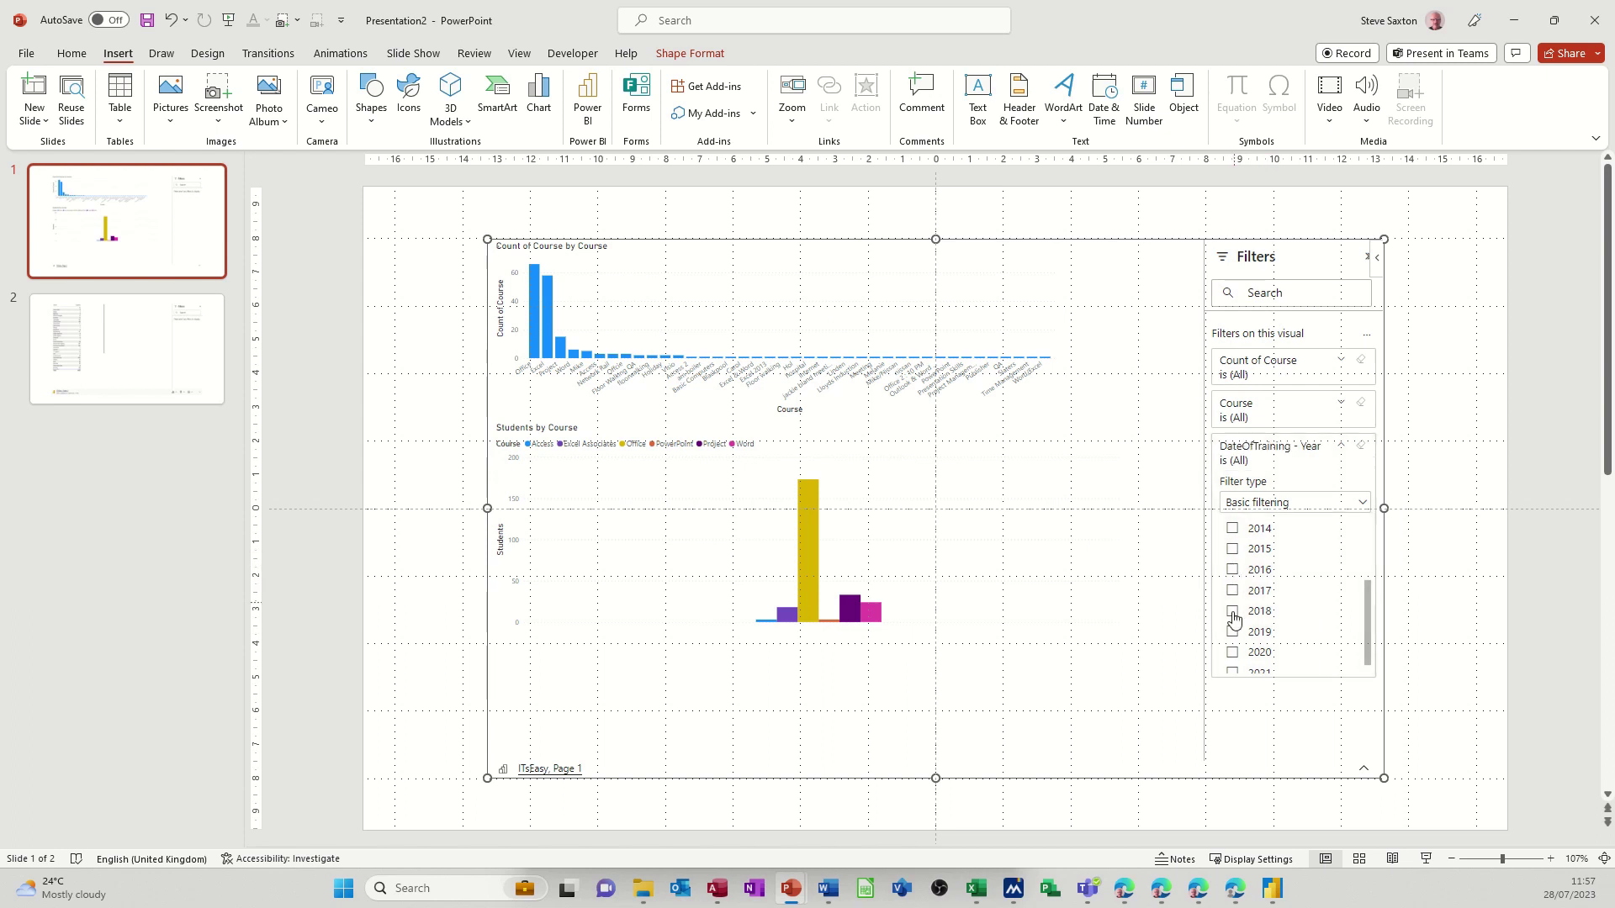
drag(1365, 624, 1365, 632)
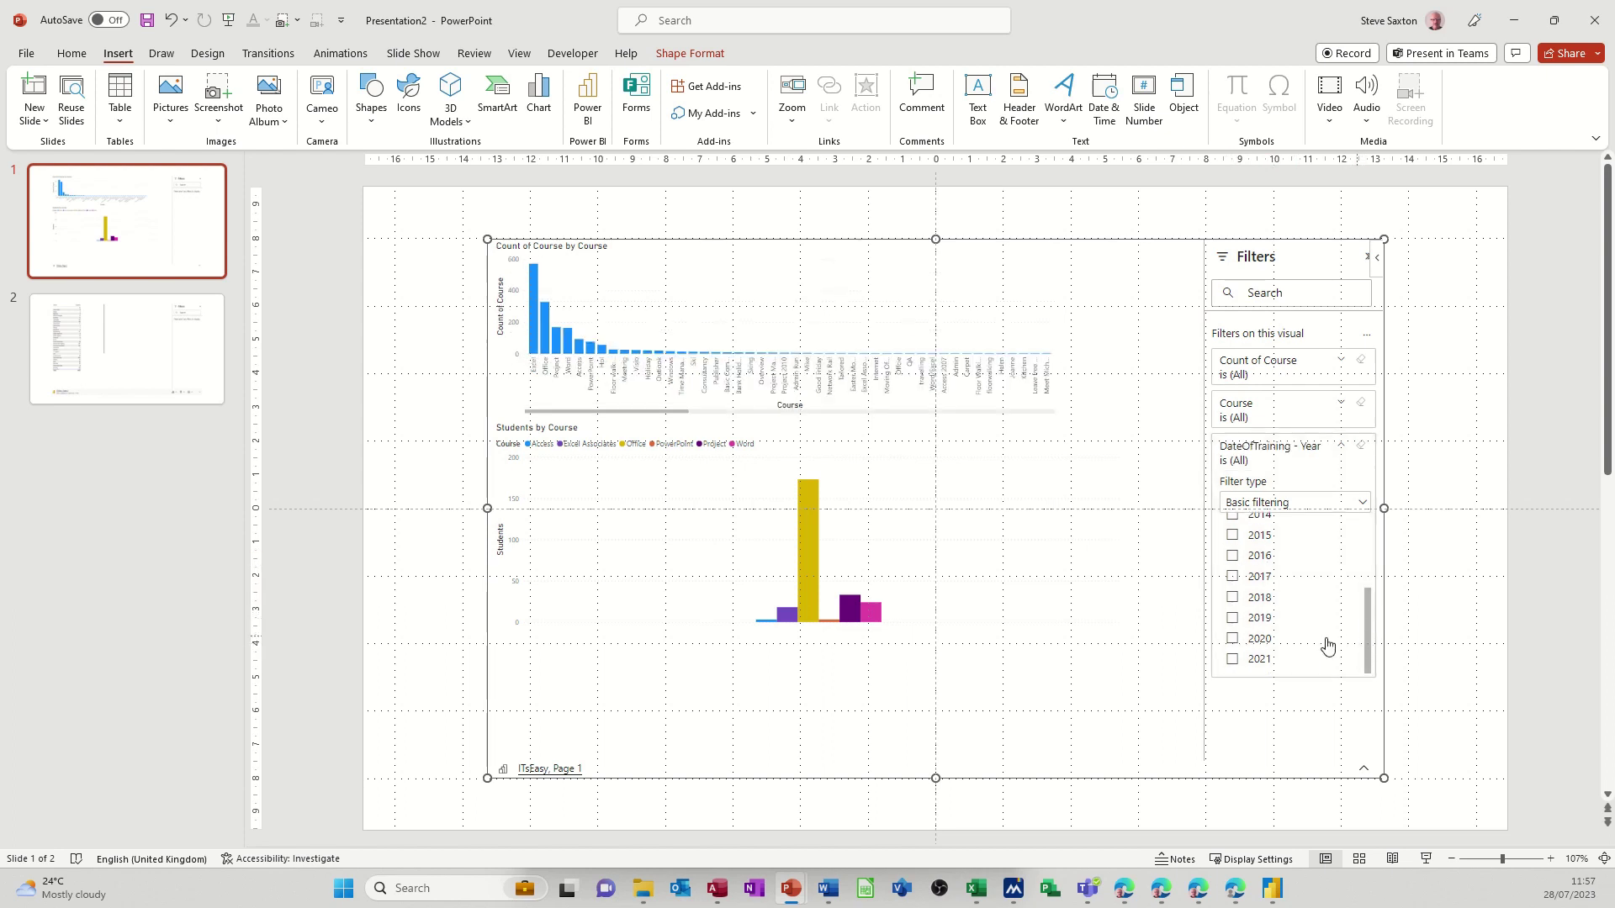
click(1234, 661)
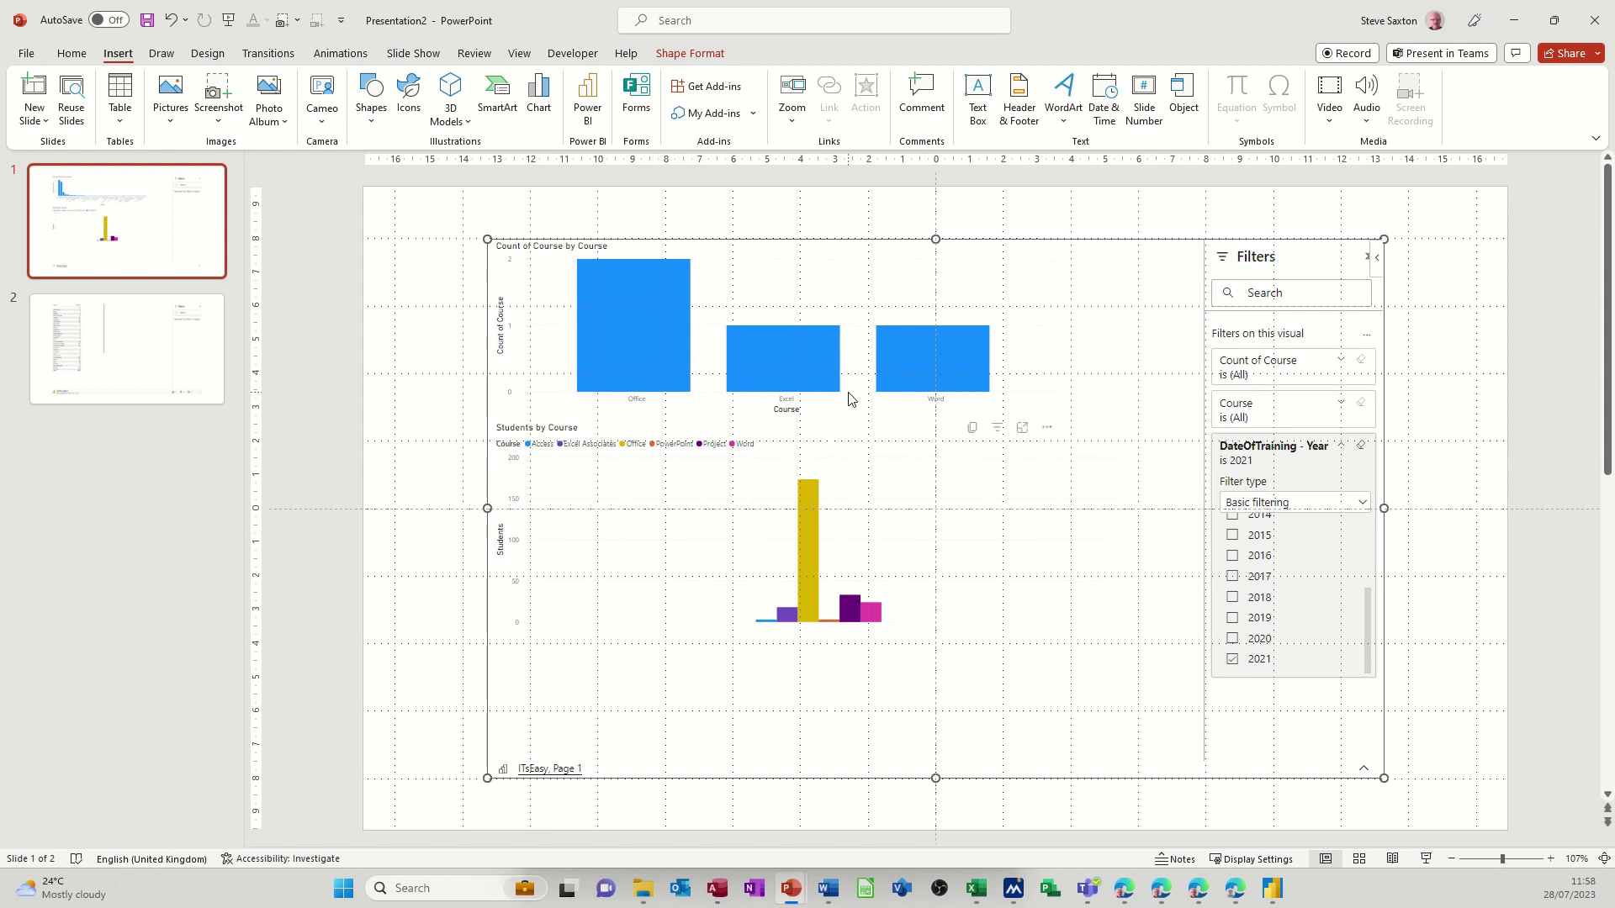
click(1233, 640)
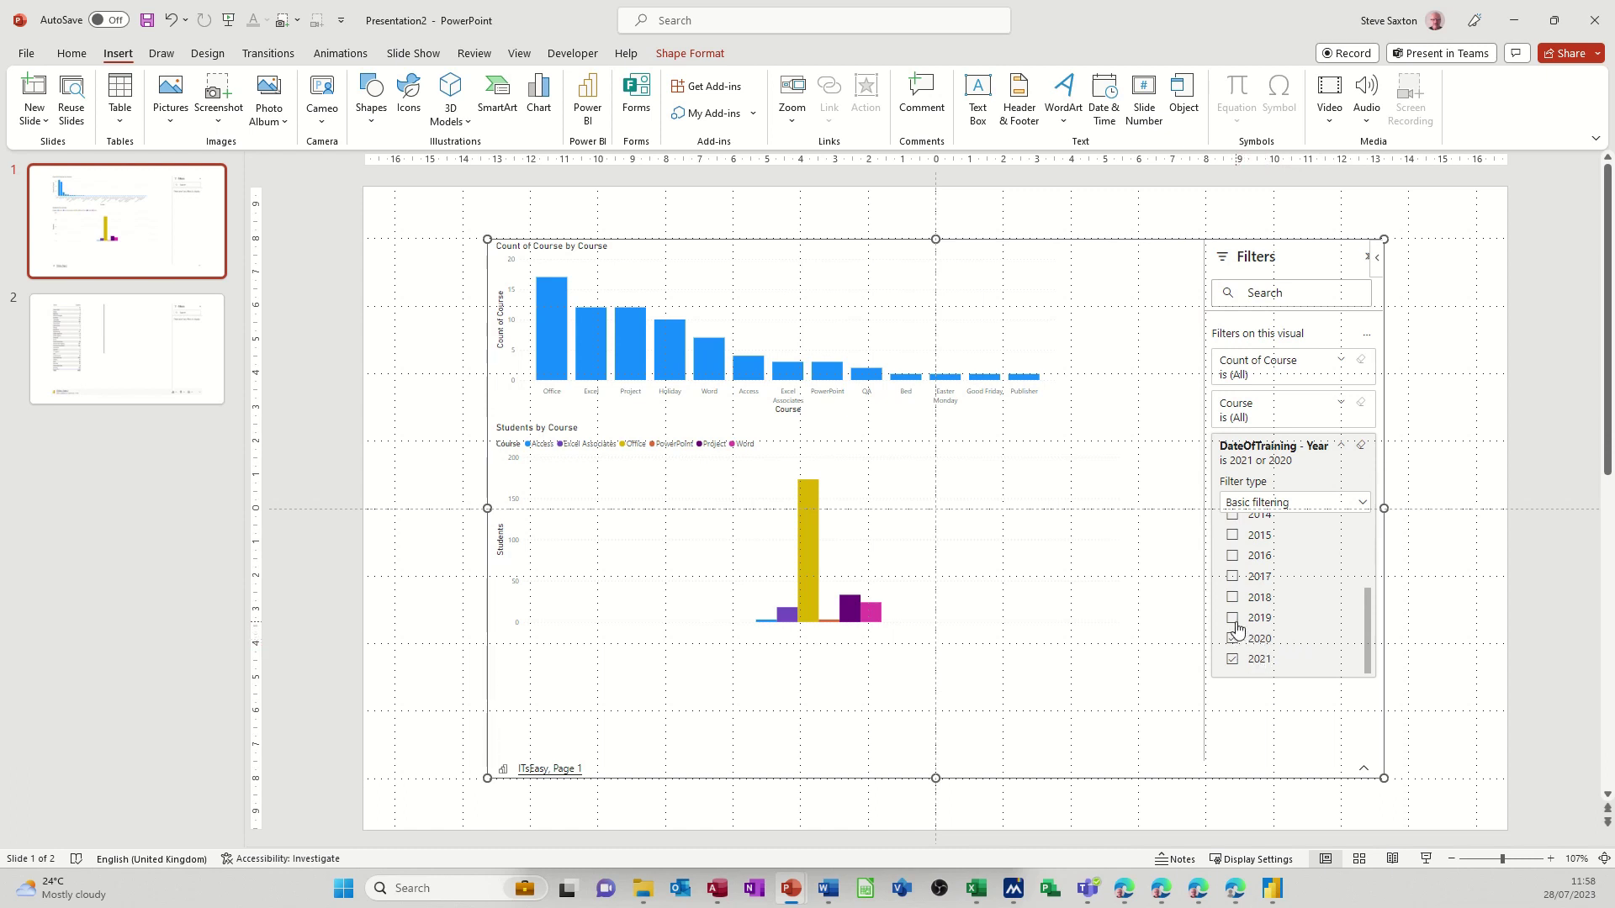
click(1234, 621)
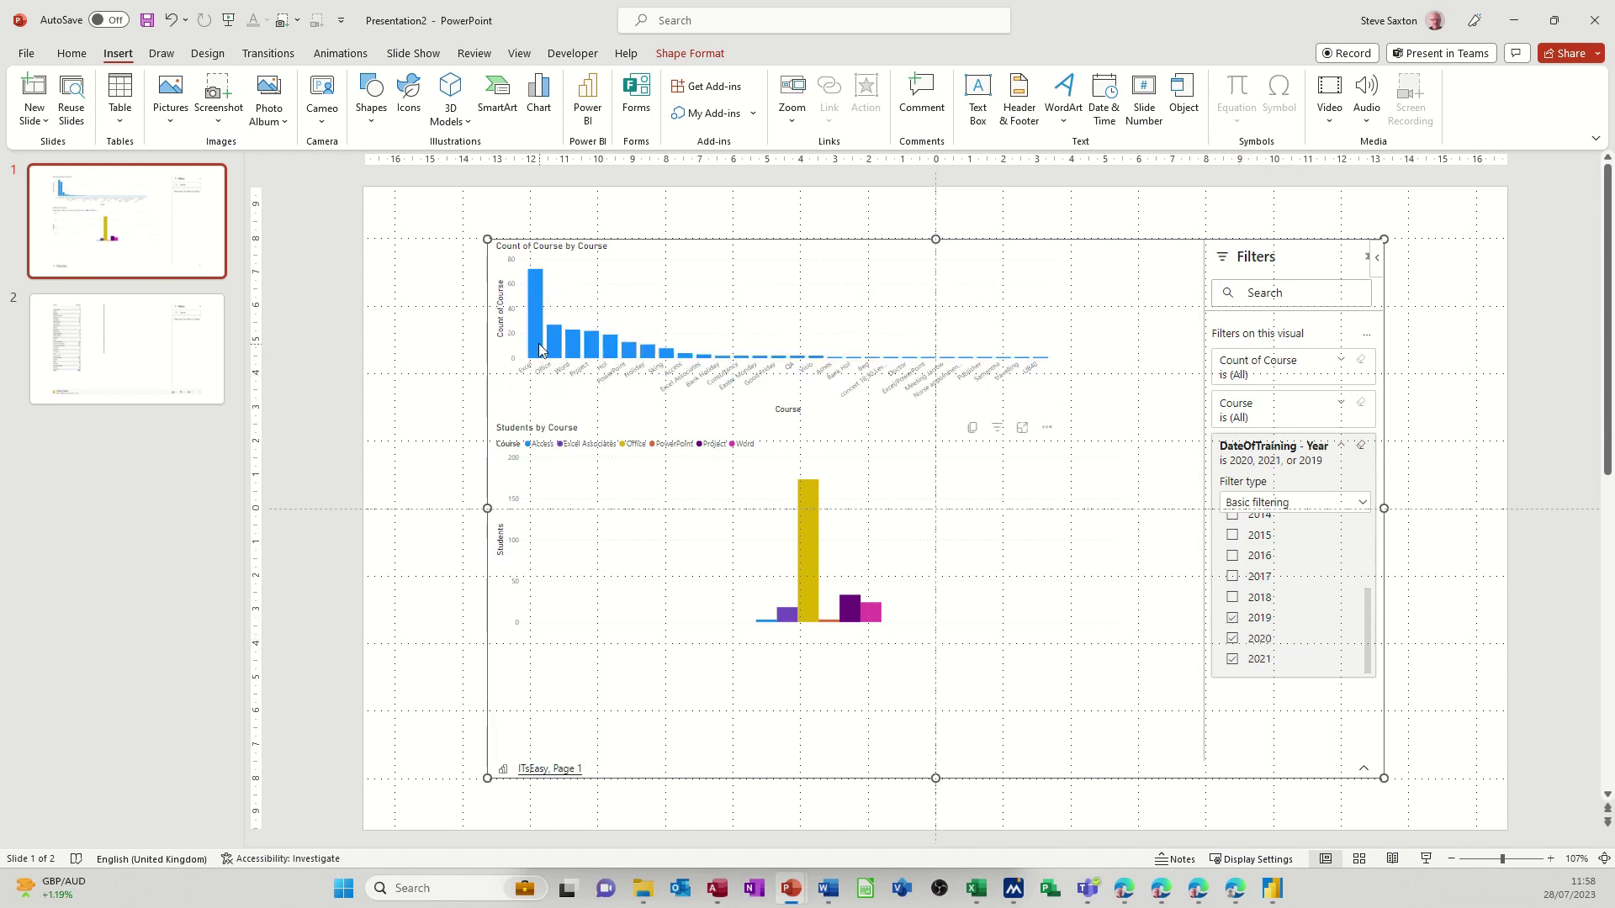
click(1233, 620)
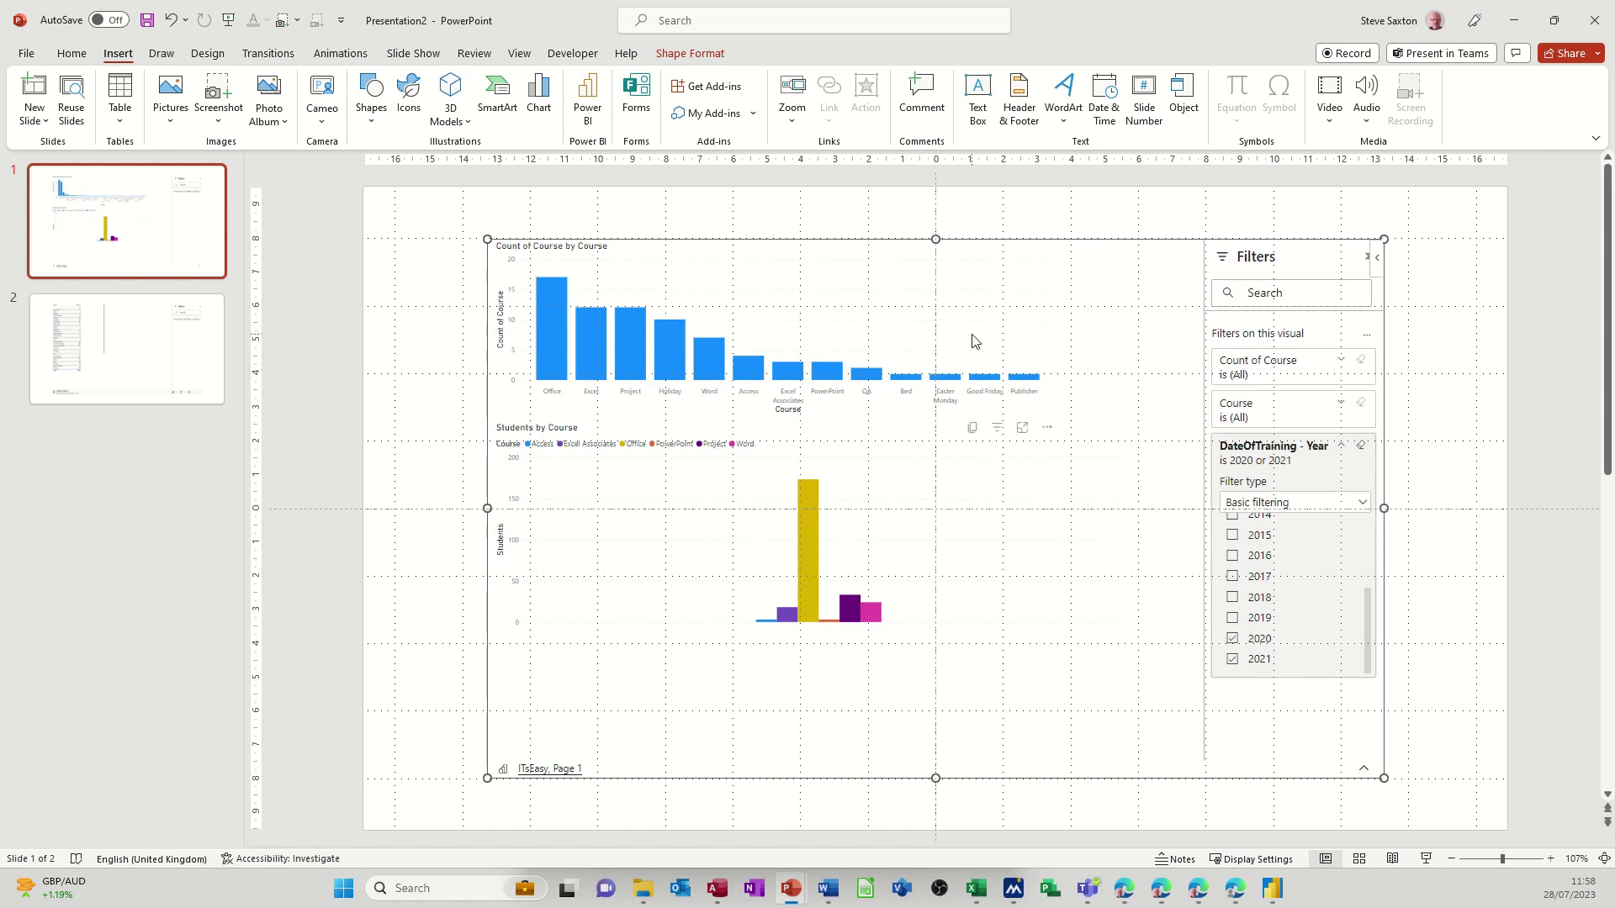
On slide 2, filter the Power BI sector table to Banking, Biotechnologies and Charitable (164 students).
click(155, 348)
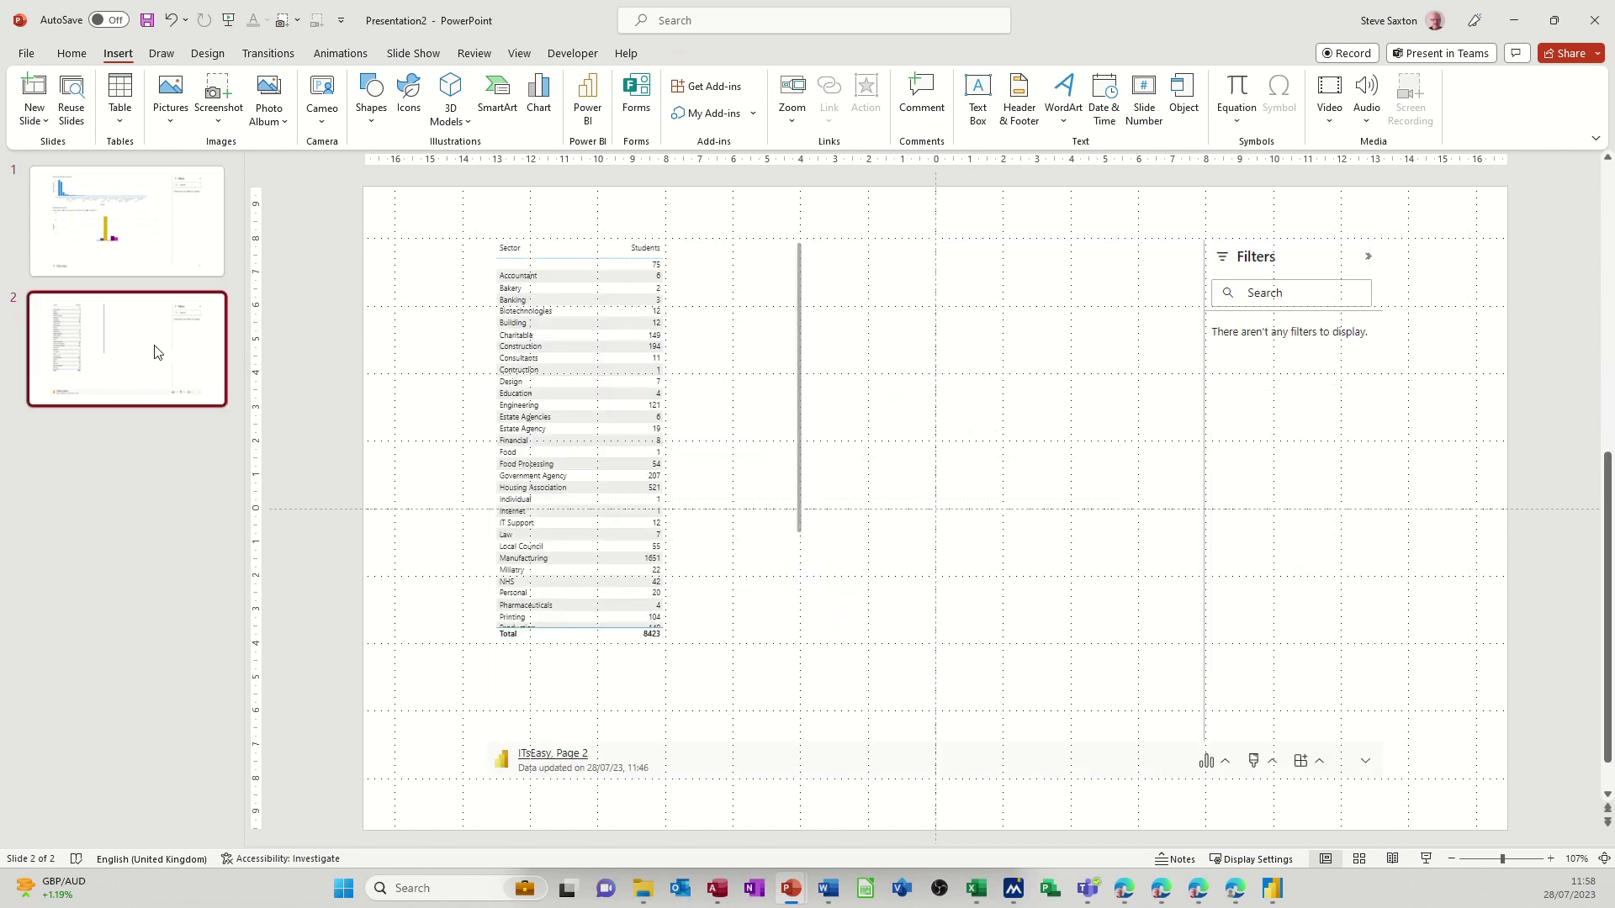
click(860, 443)
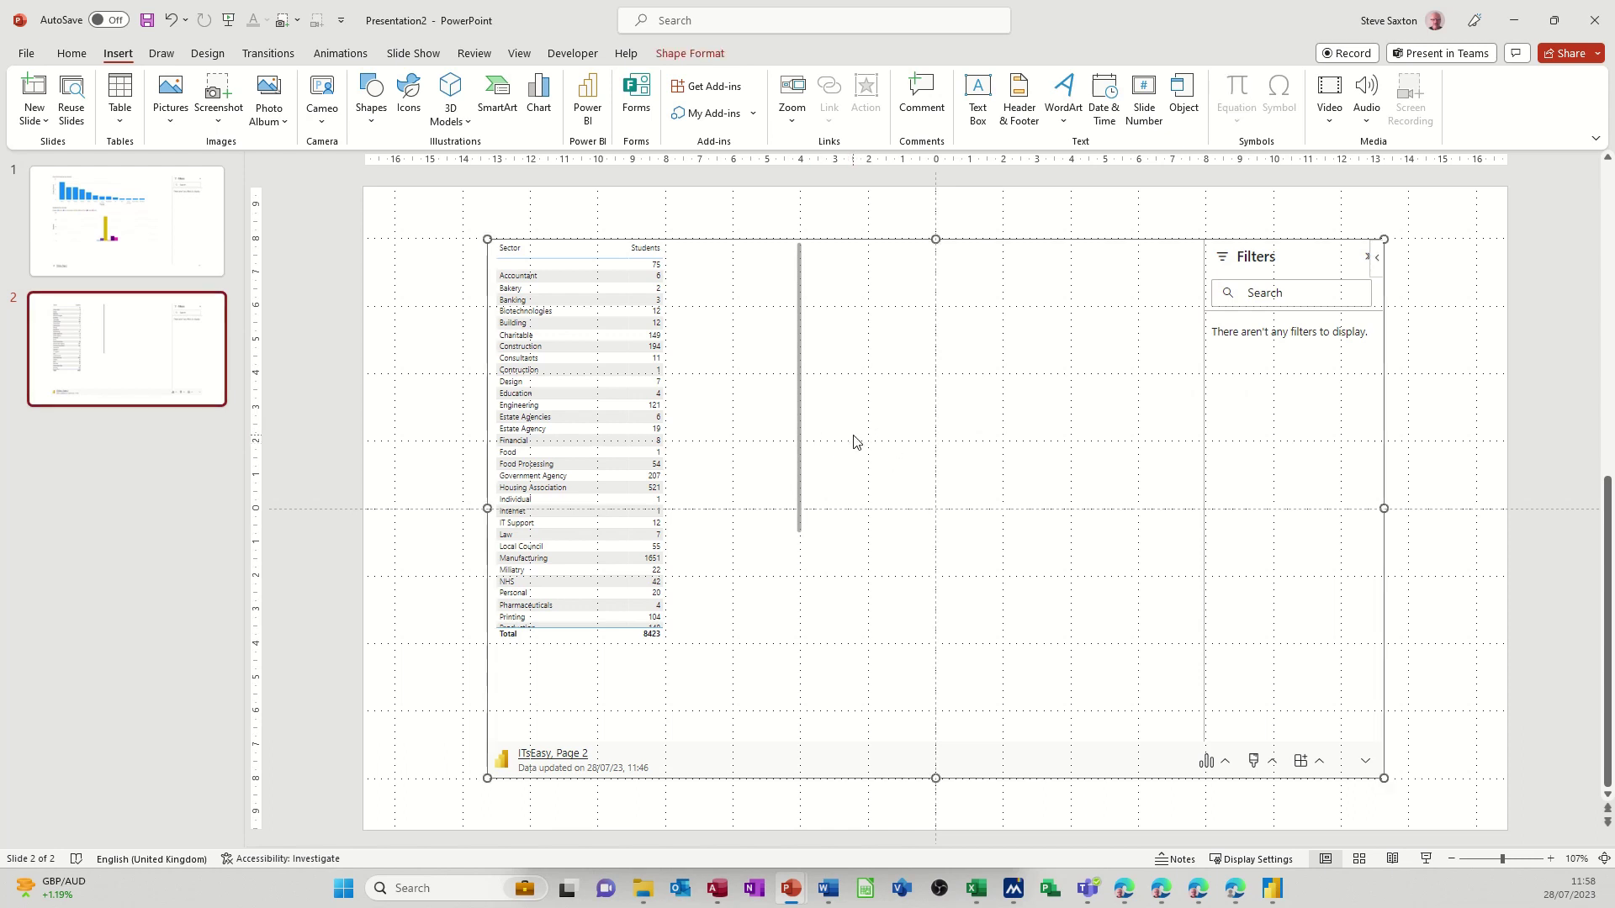
click(668, 411)
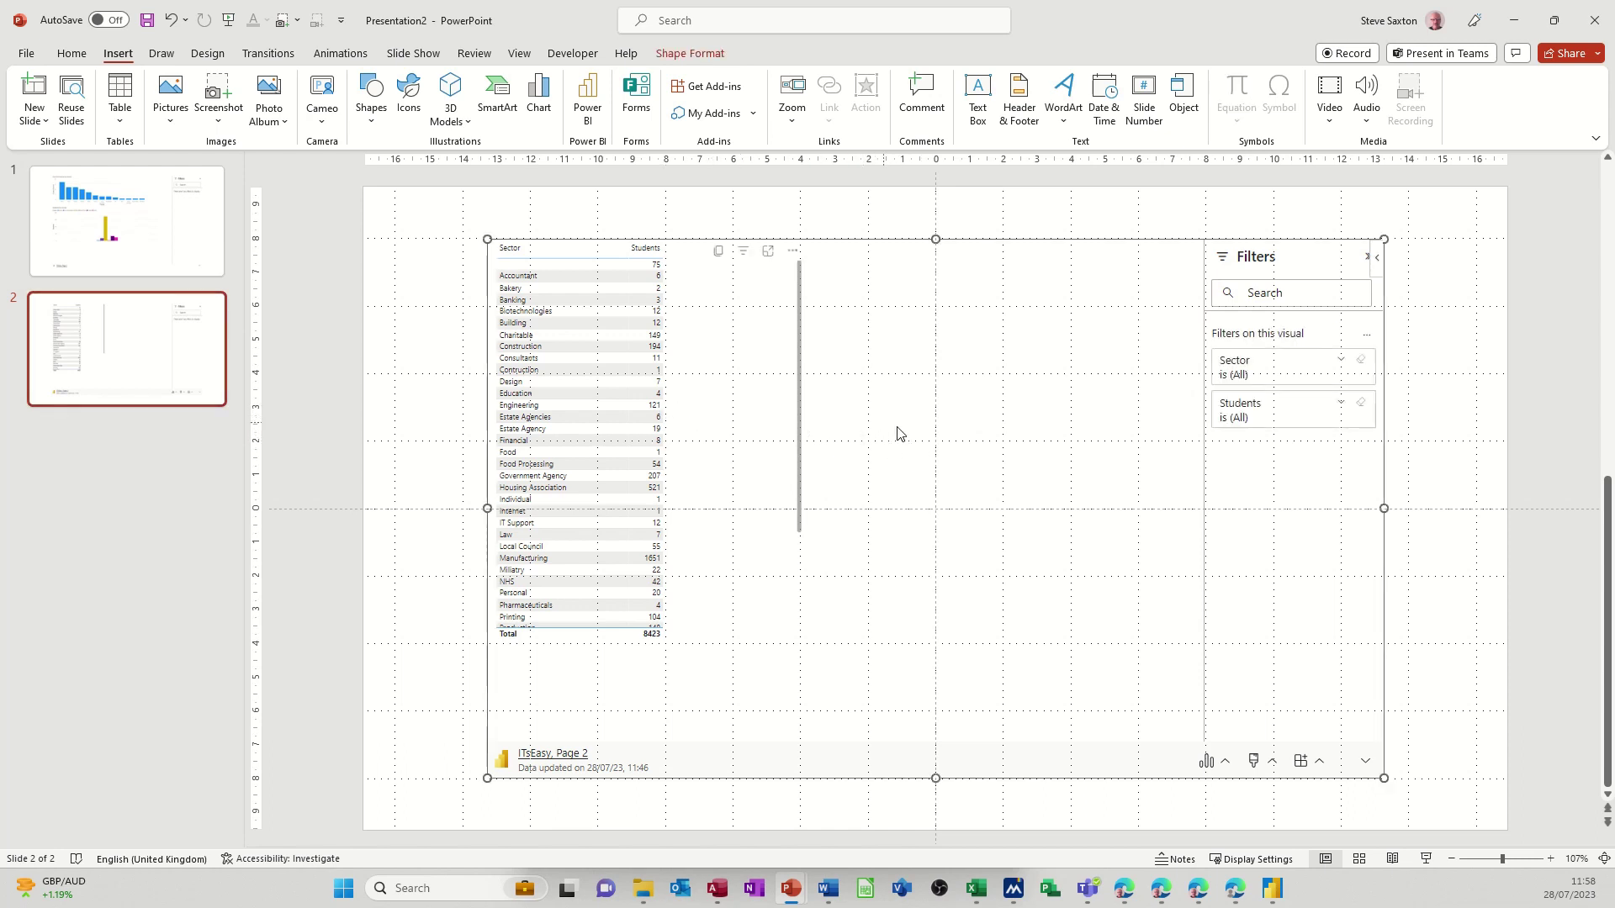
click(1342, 362)
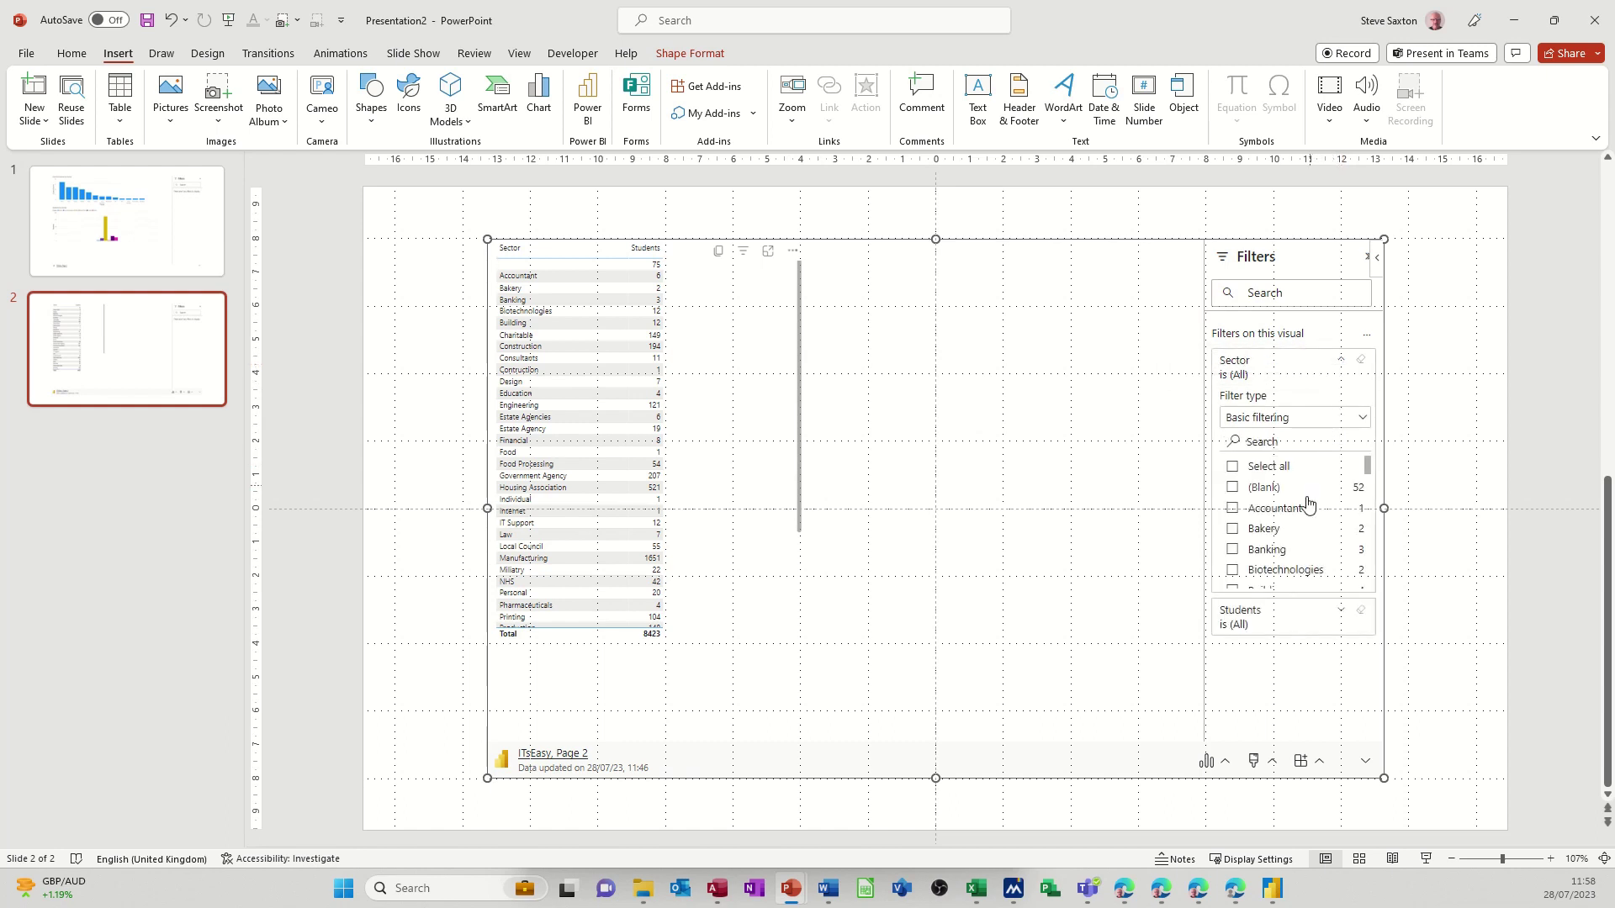
click(1233, 551)
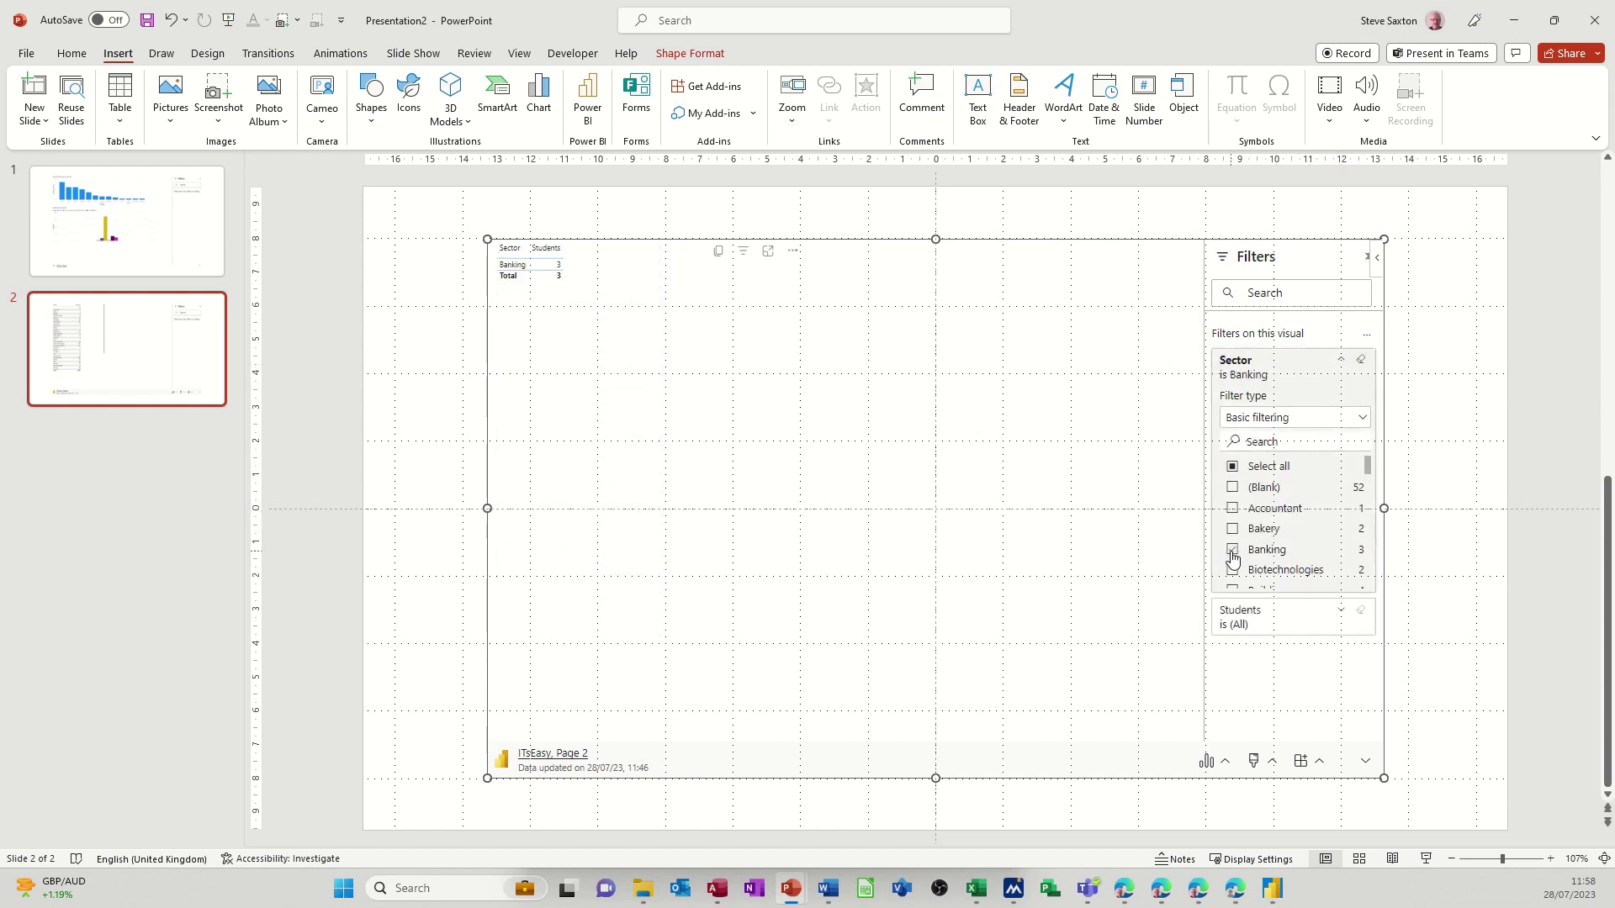
click(1233, 572)
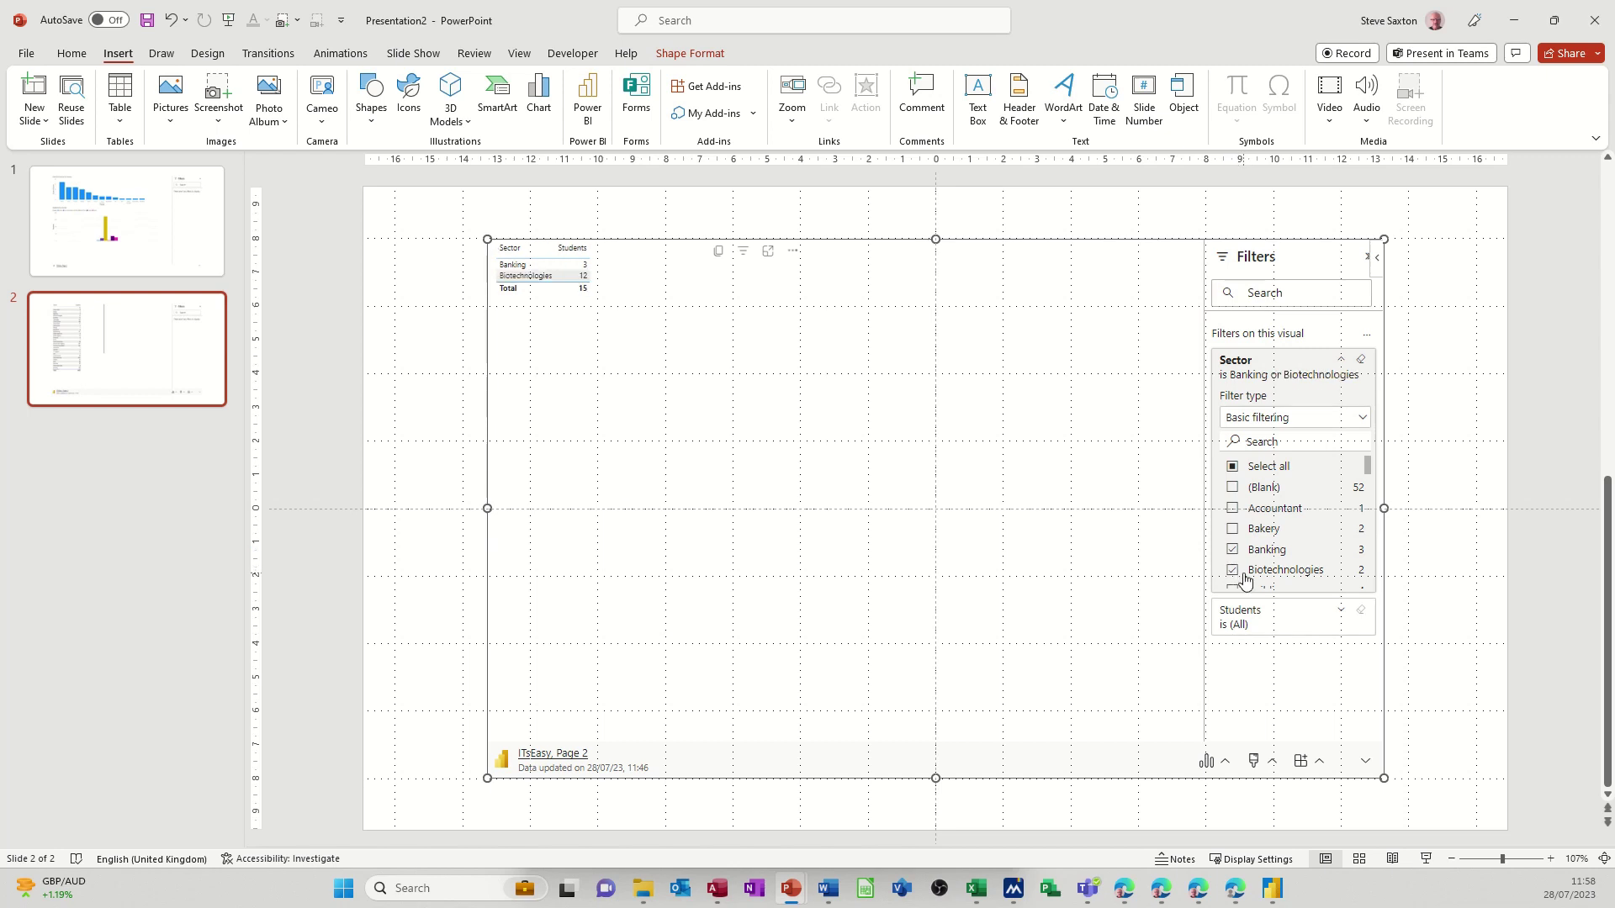
scroll(1368, 469, down, 2)
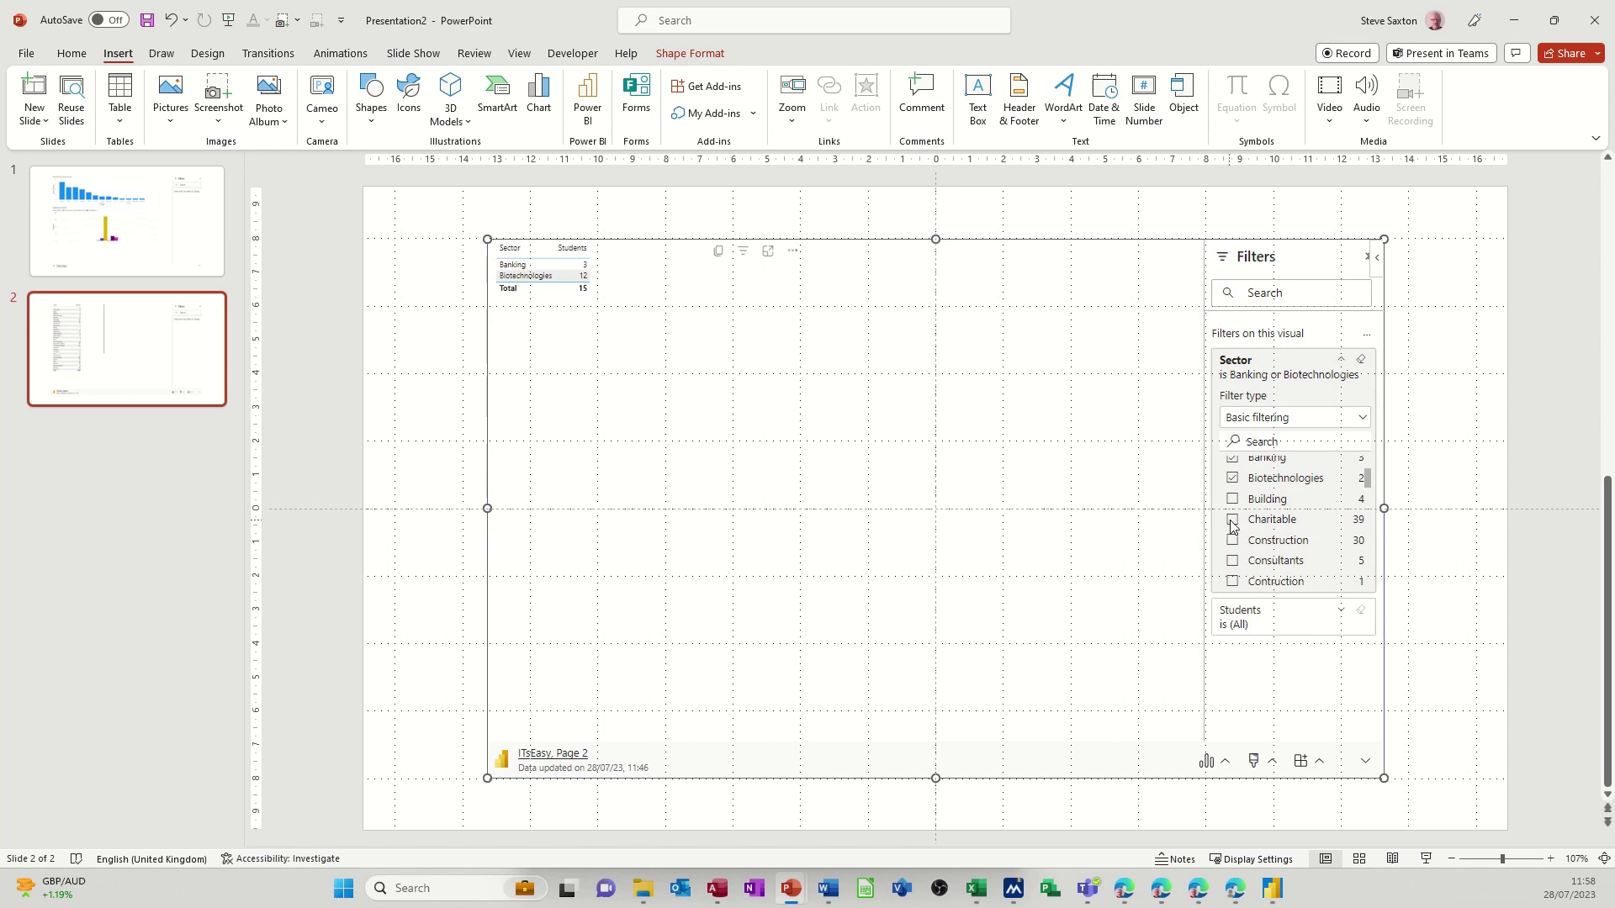
click(1233, 521)
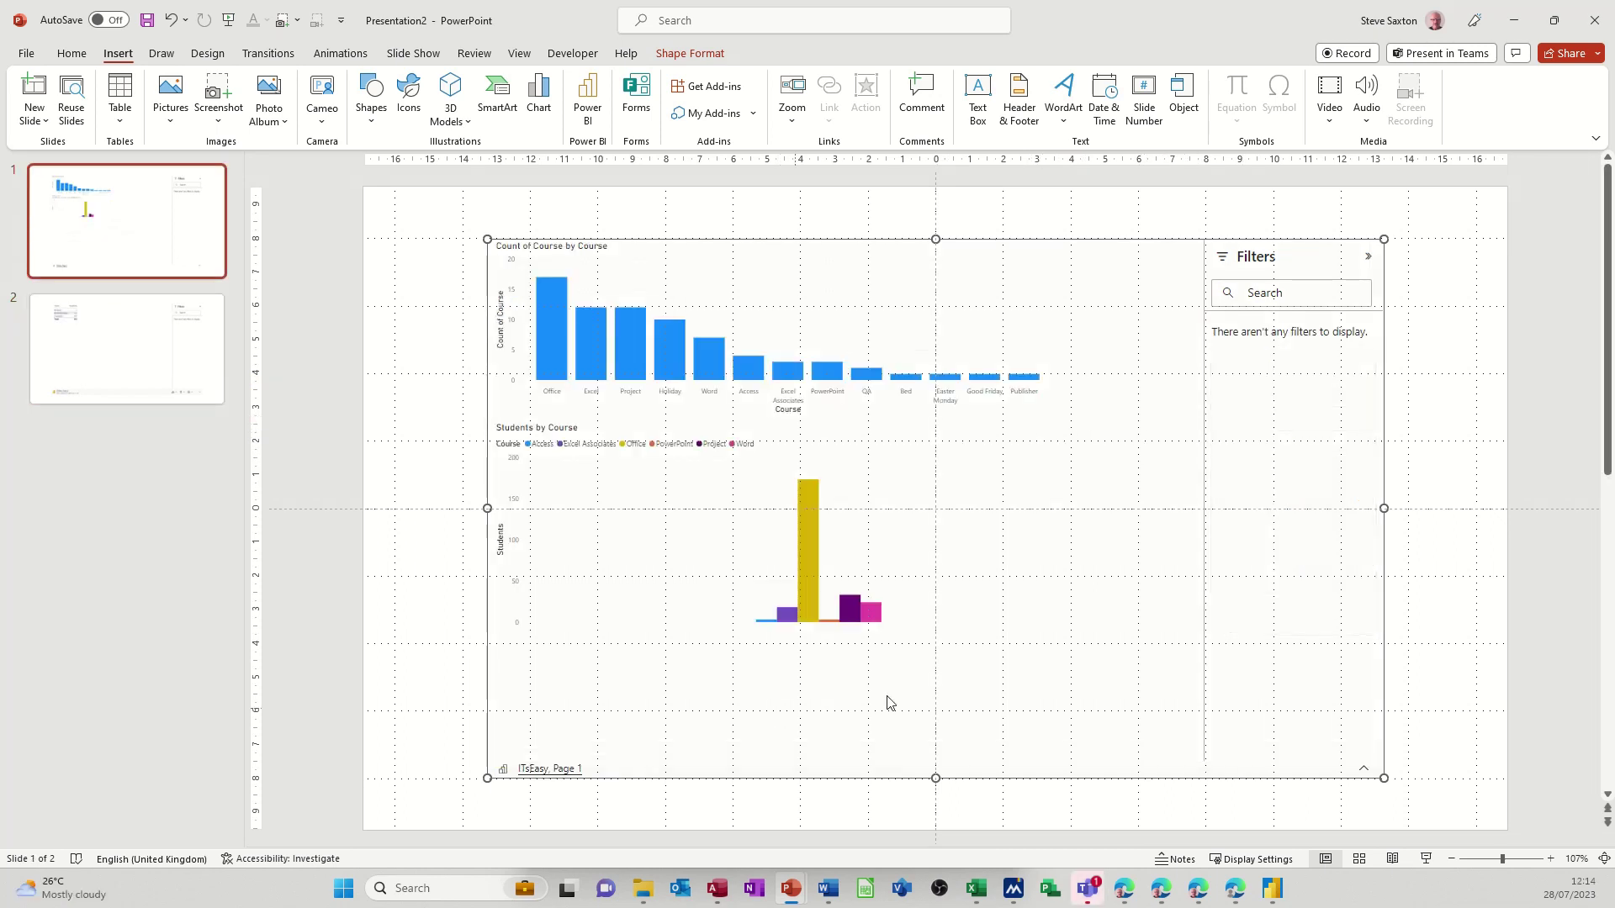
Select slide 1's Count of Course chart to list its 2020-or-2021 training year filter.
click(1057, 364)
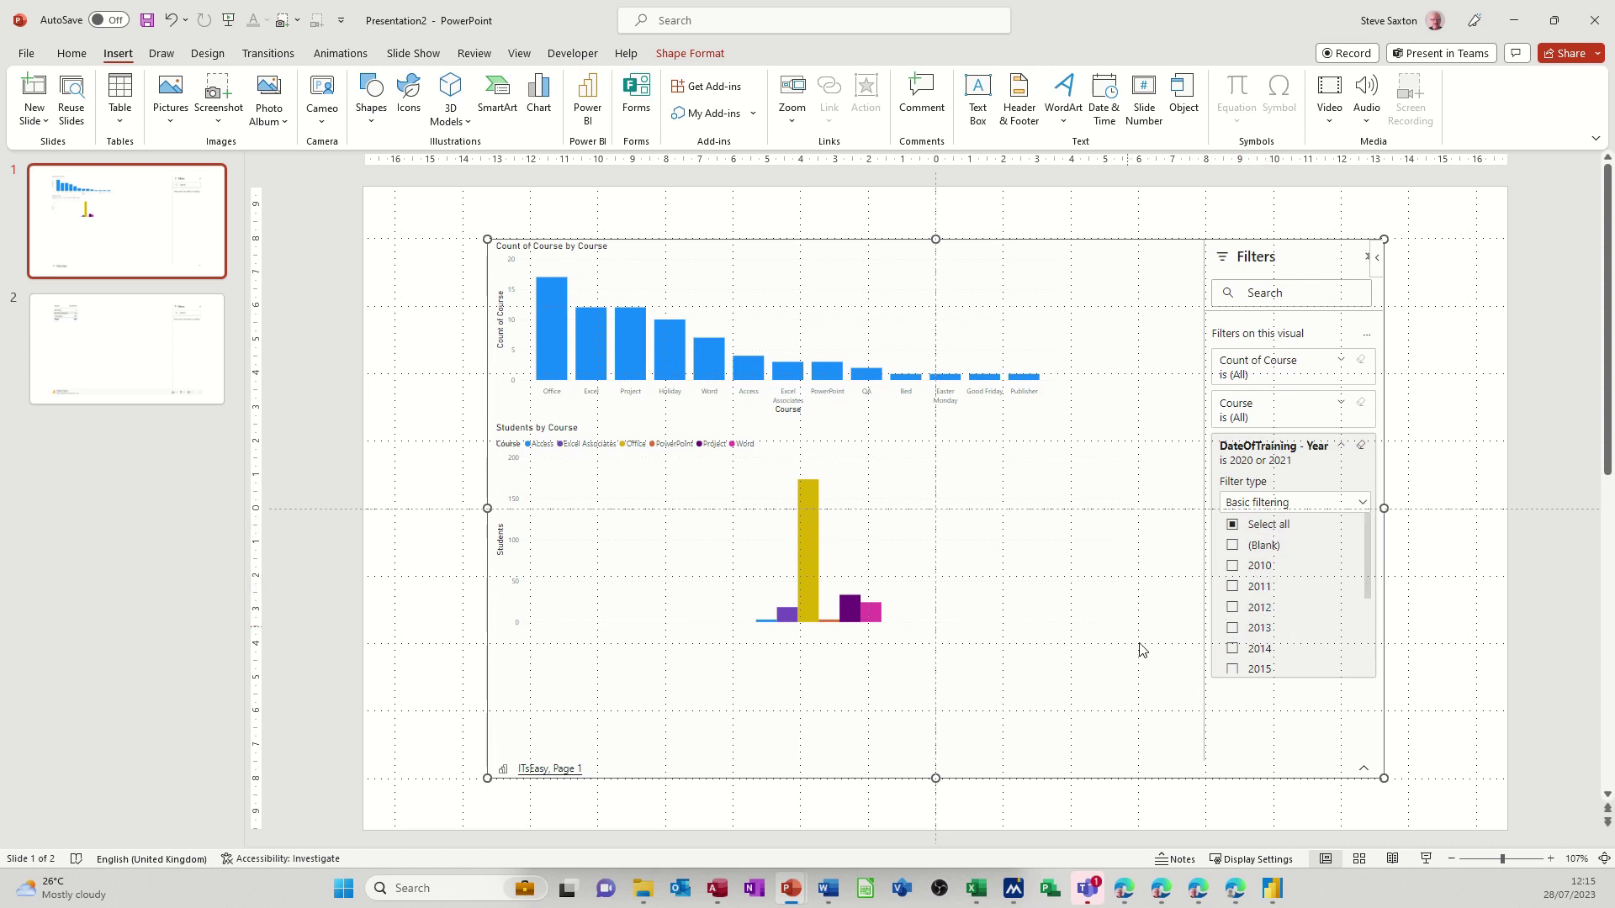
Start the slide show and live-filter the Count of Course chart to years 2019, 2020 and 2021.
click(1428, 859)
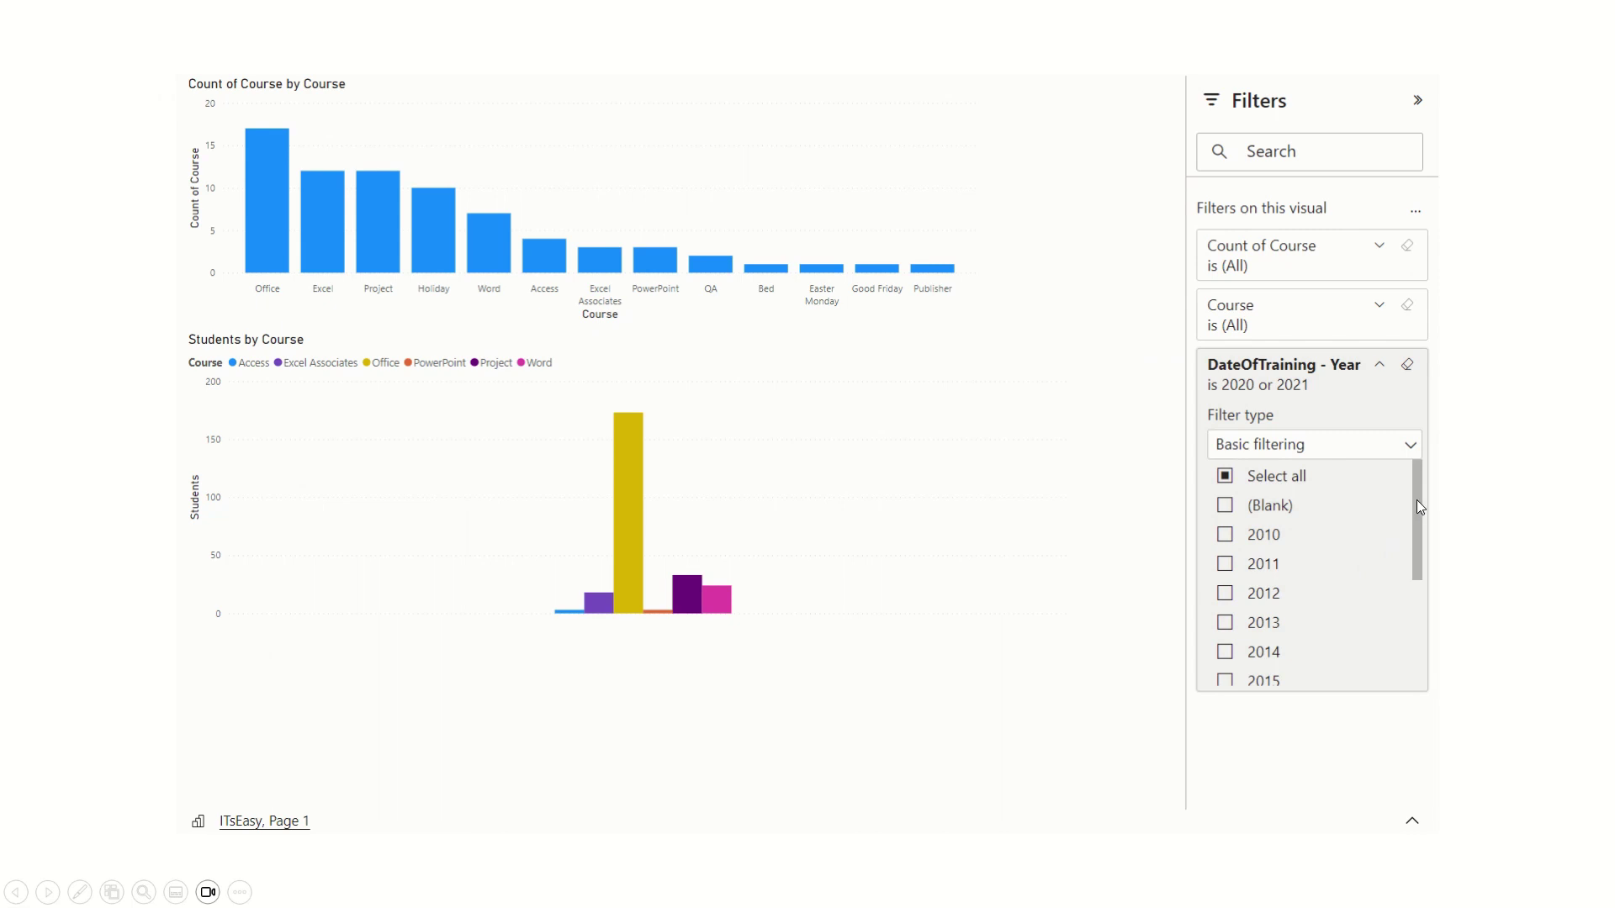
drag(1417, 506, 1420, 622)
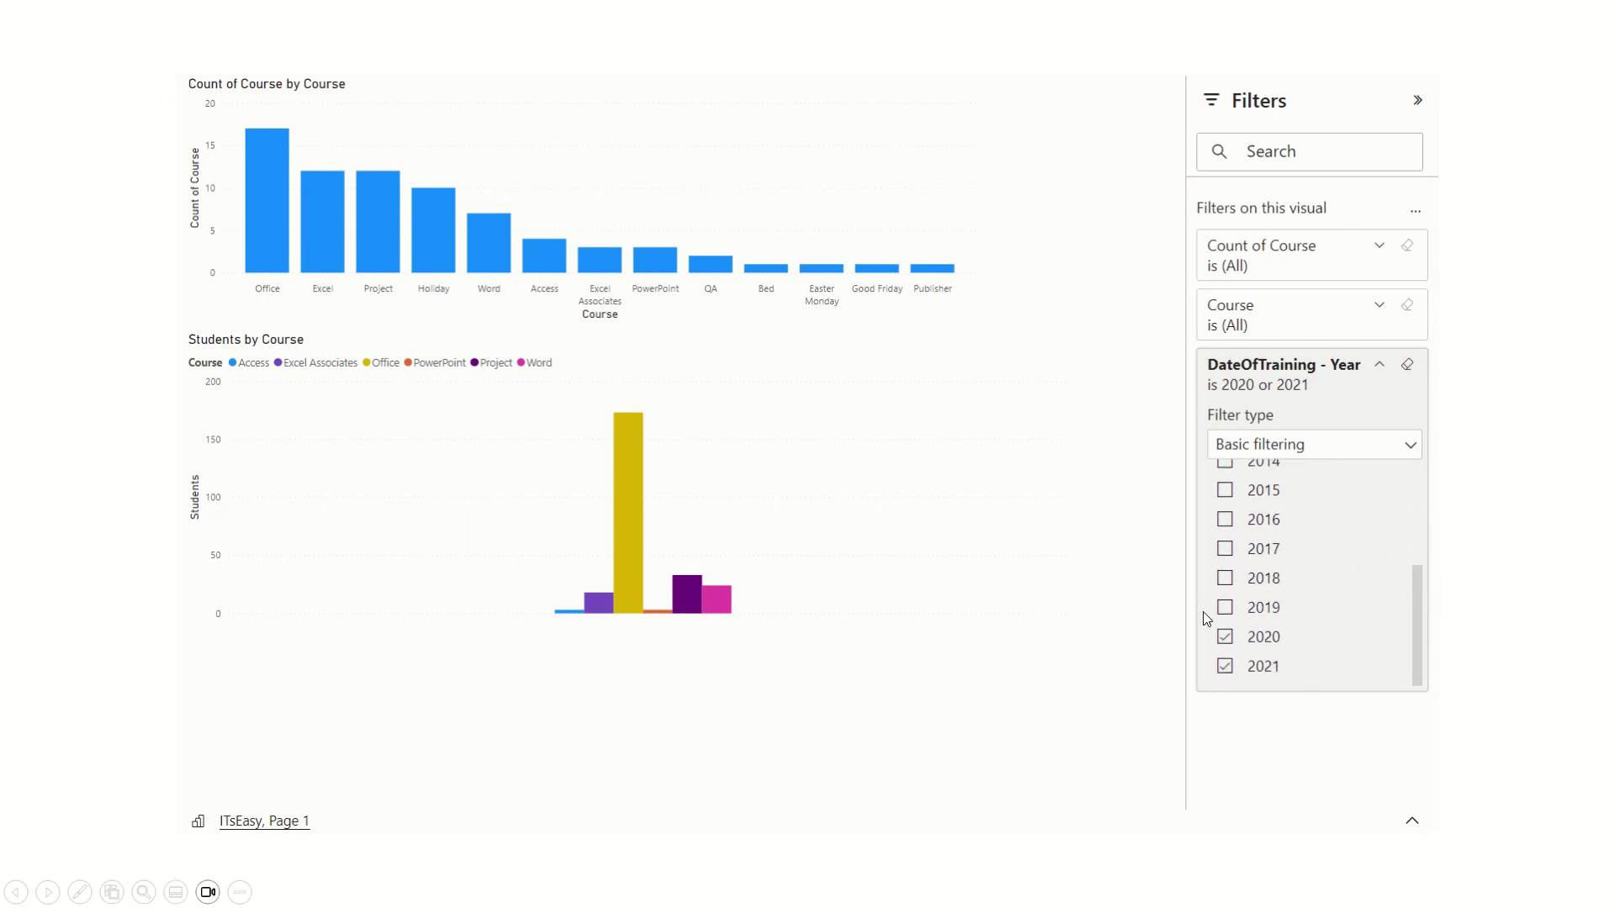
click(1226, 639)
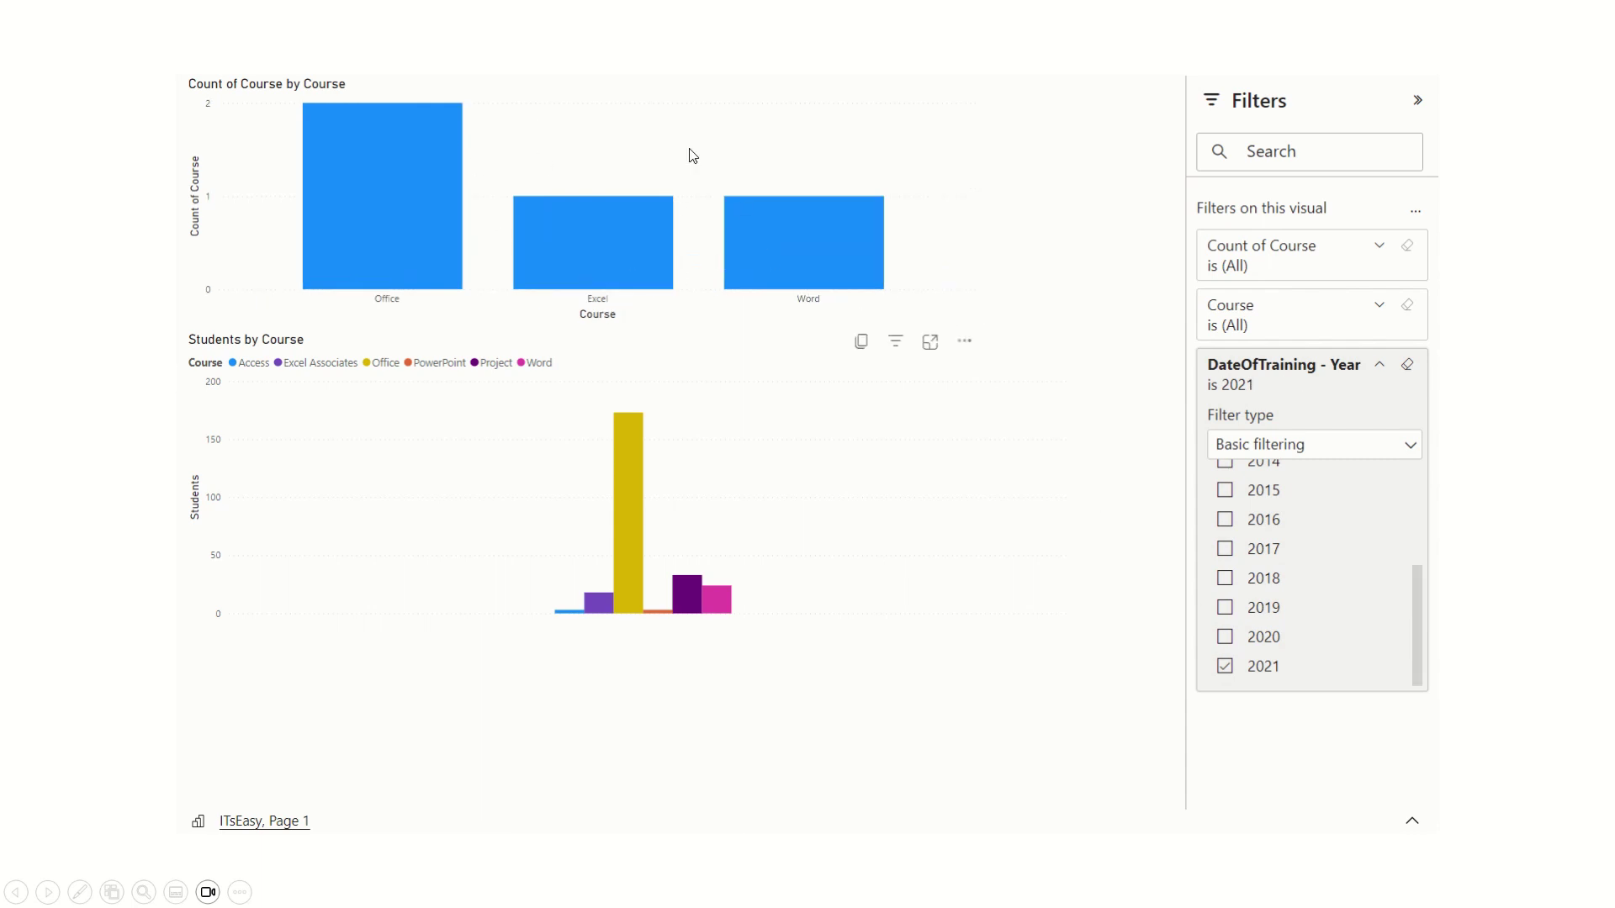
click(1226, 639)
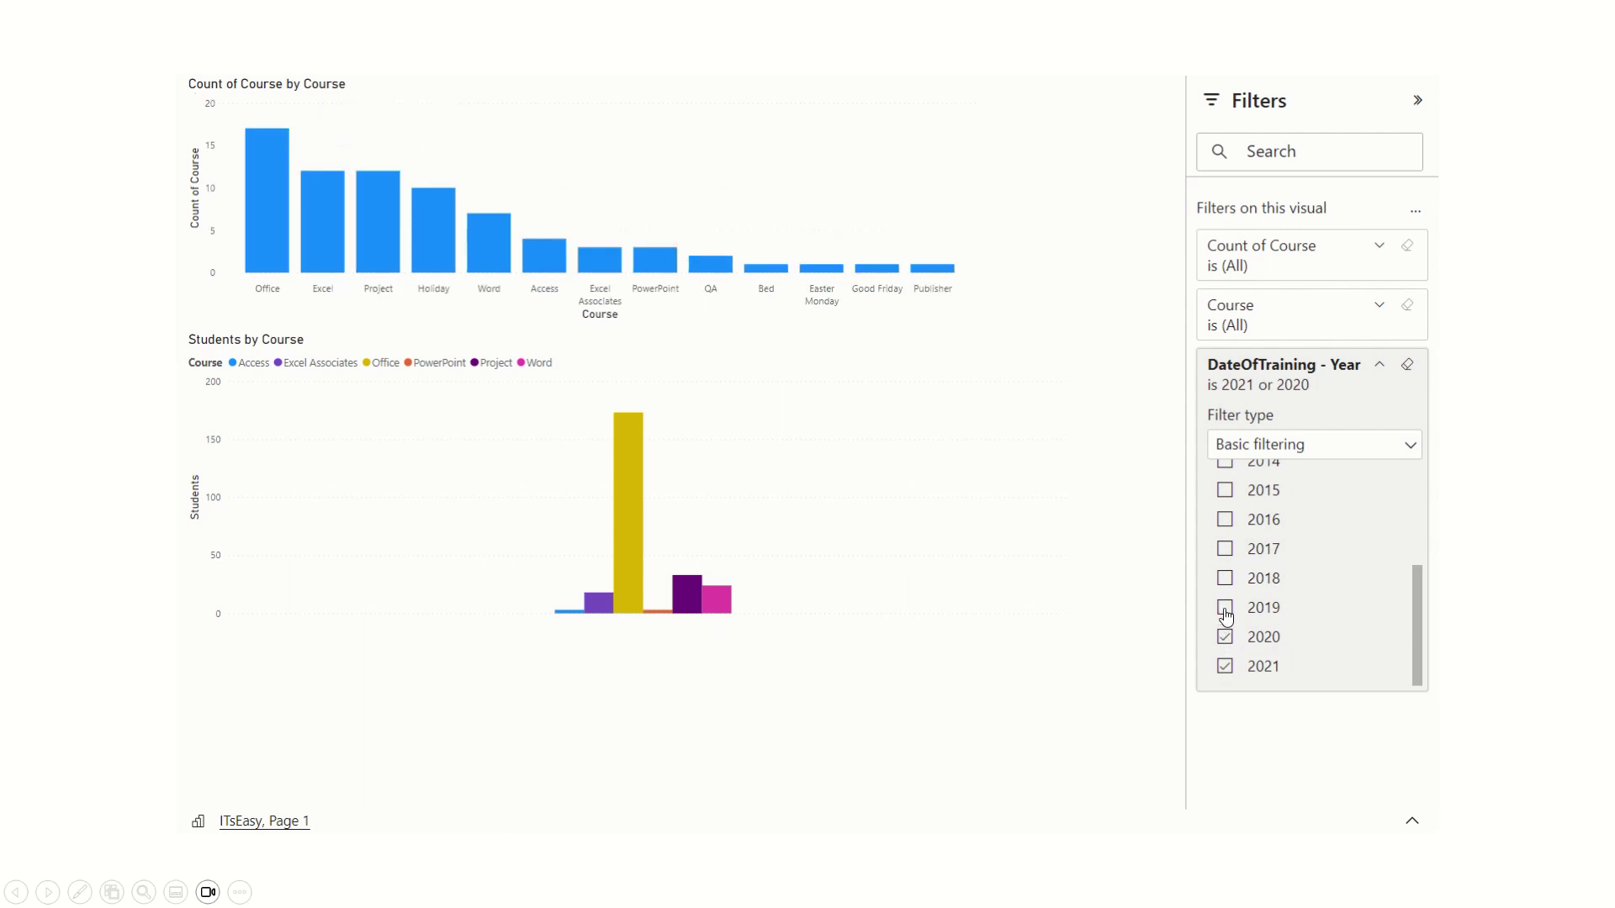
click(1225, 609)
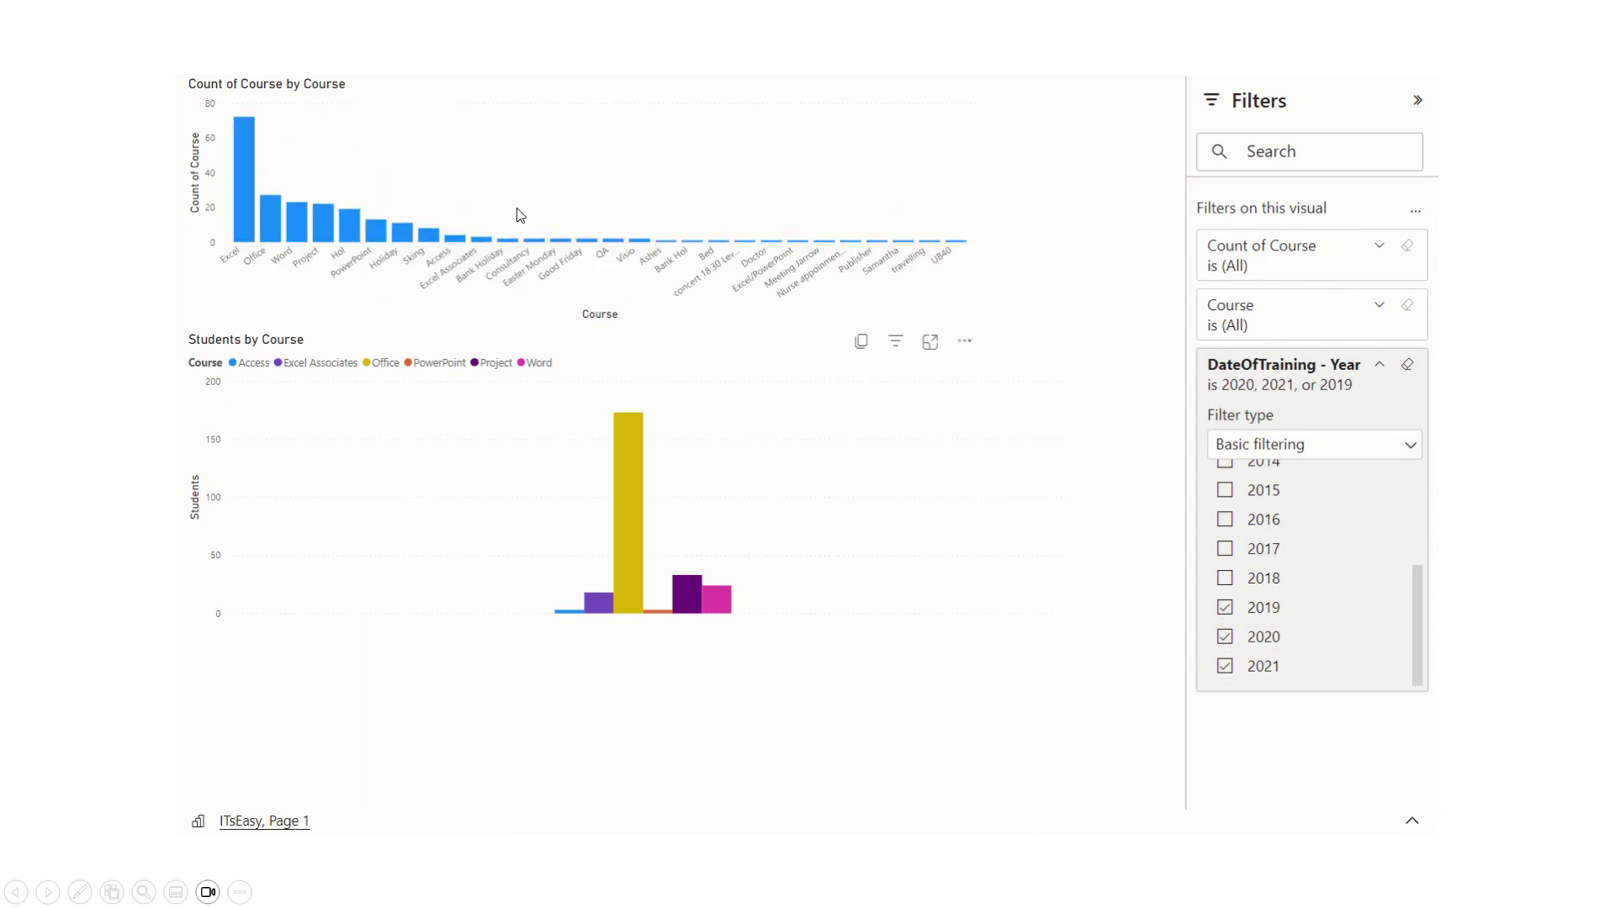